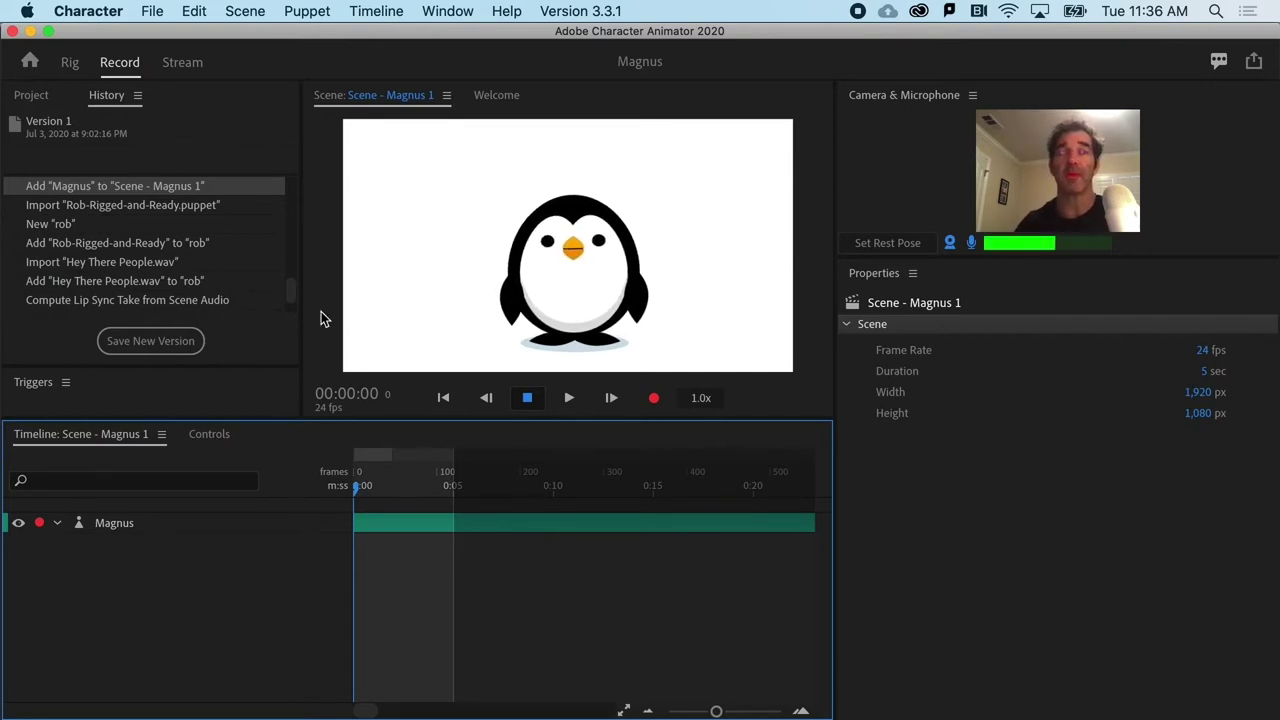
# Import Rob-Rigged-and-Ready.puppet into the project and add it to Scene - Magnus 1 above the Magnus track
pyautogui.click(31, 96)
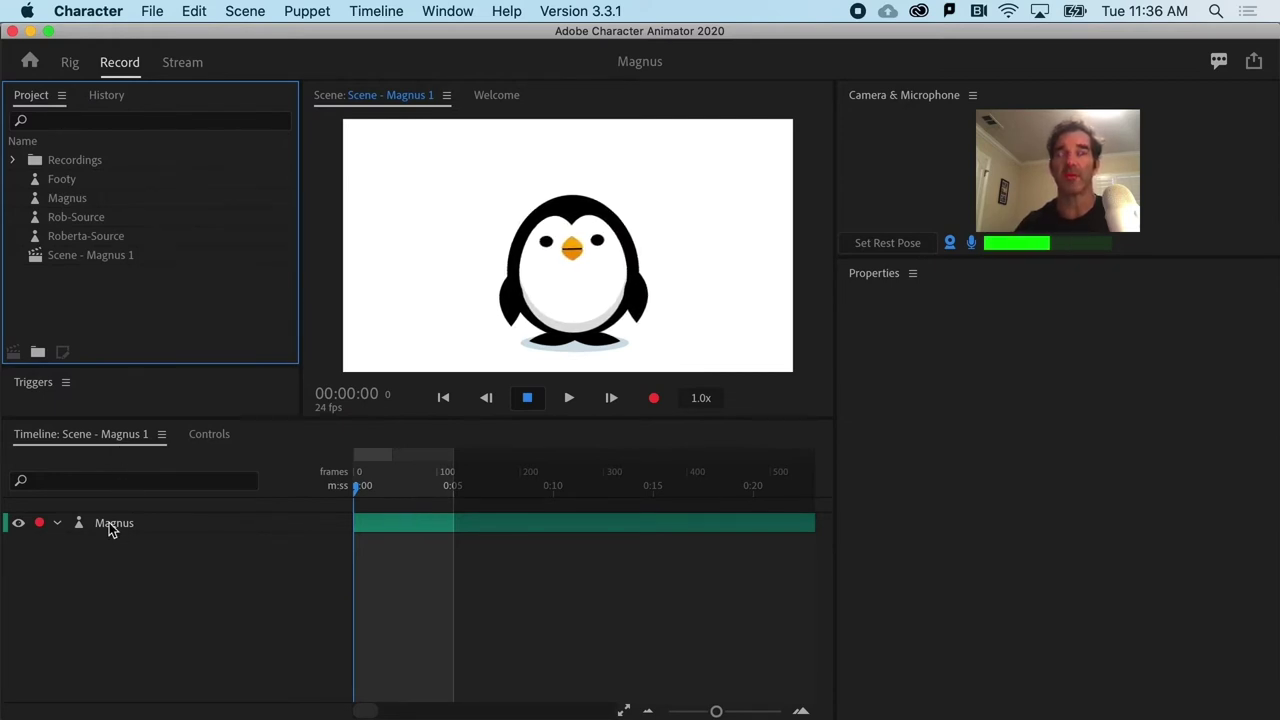
pyautogui.click(152, 13)
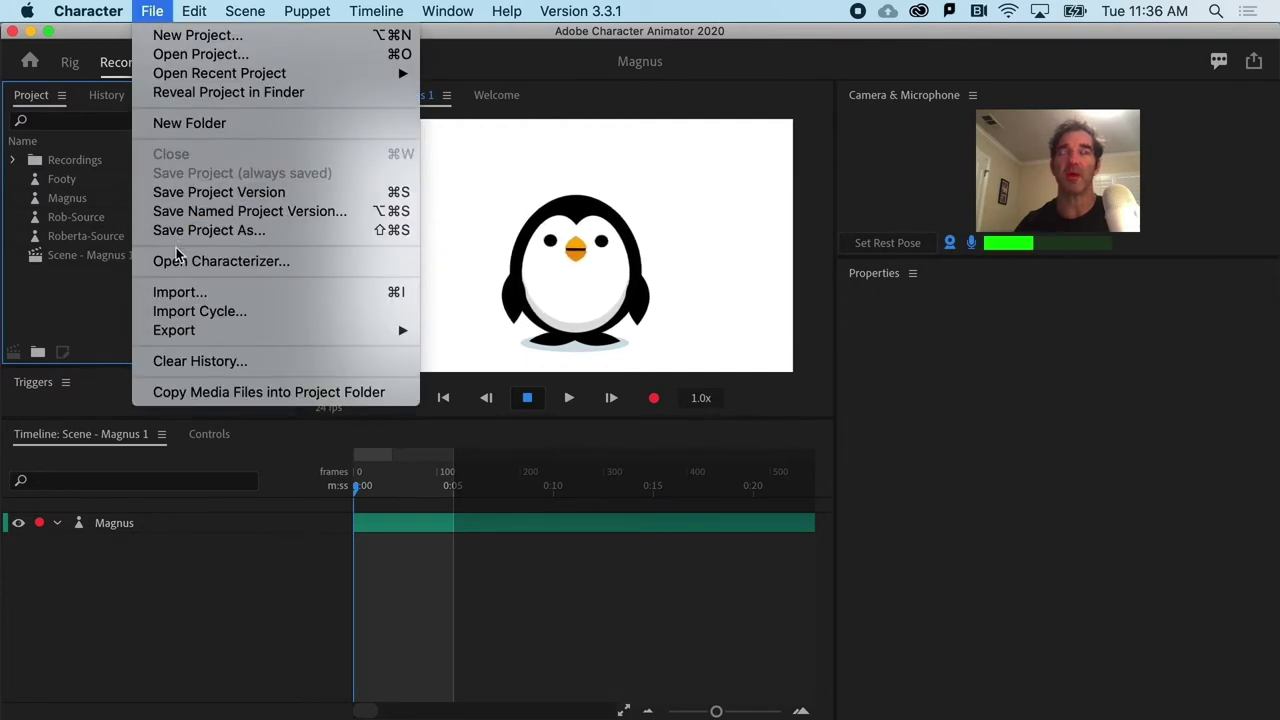
pyautogui.click(181, 294)
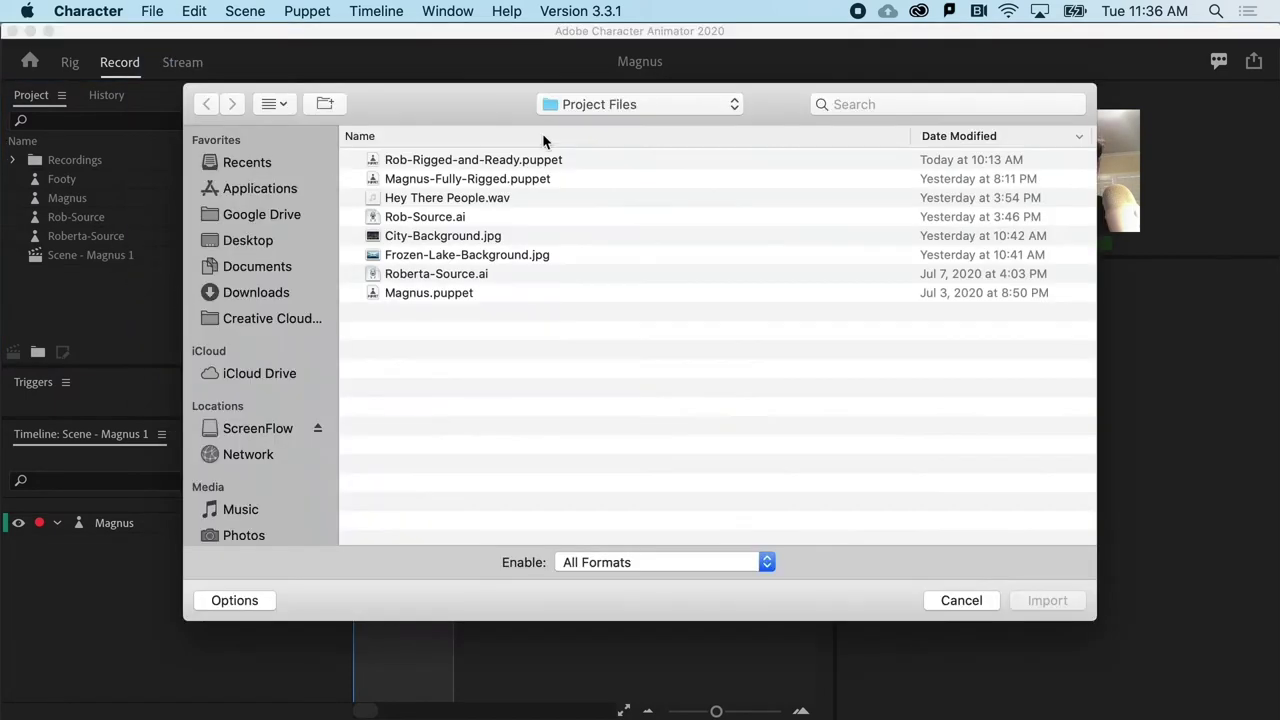
pyautogui.click(436, 162)
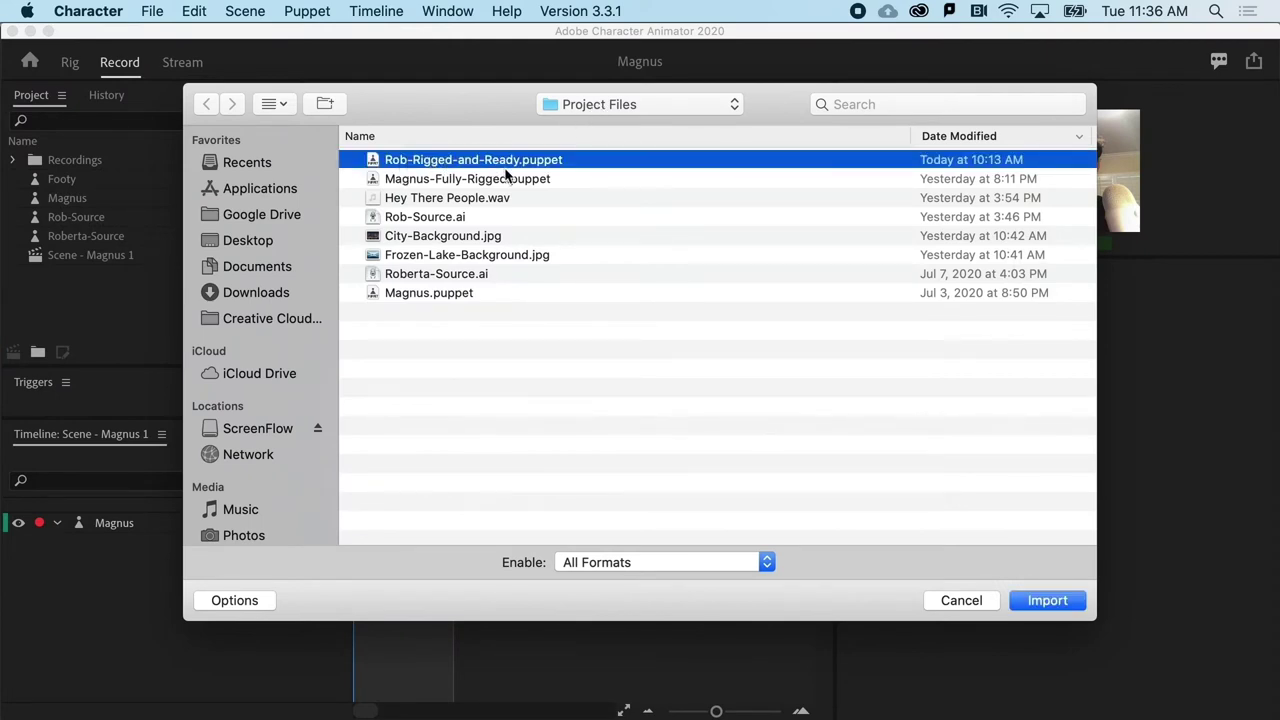
pyautogui.click(1046, 600)
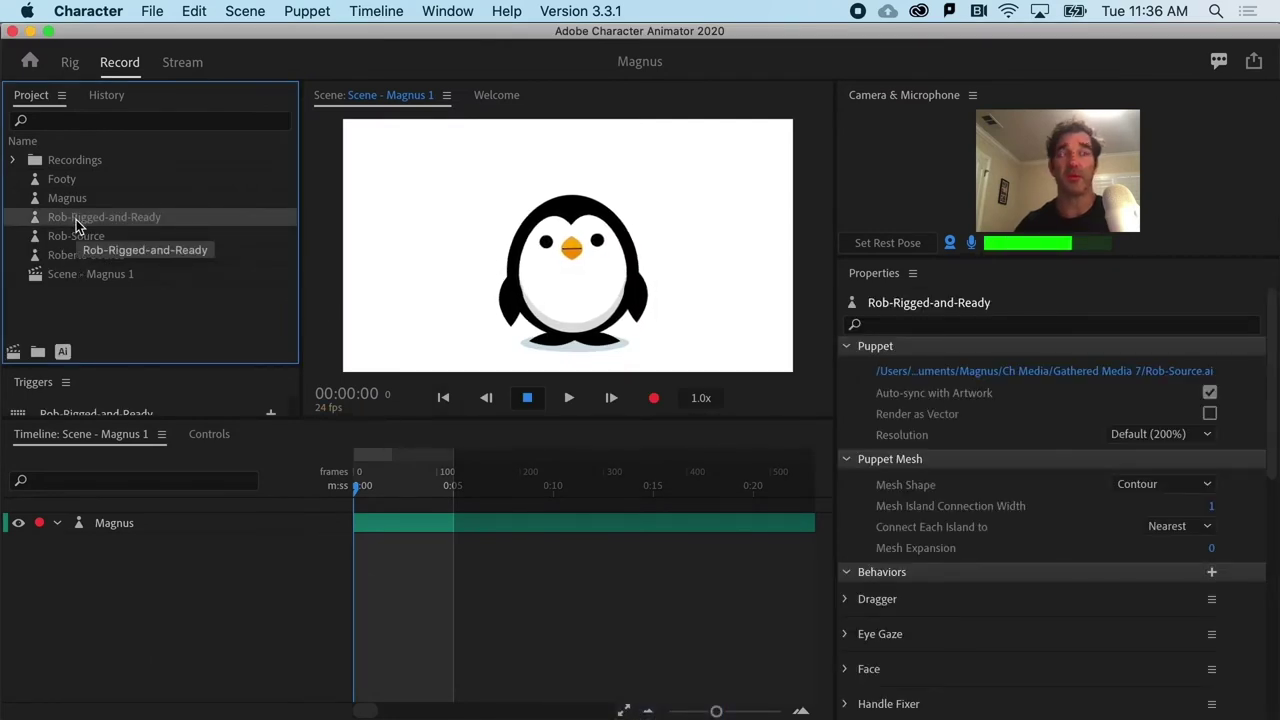
pyautogui.moveTo(73, 219); pyautogui.dragTo(82, 520)
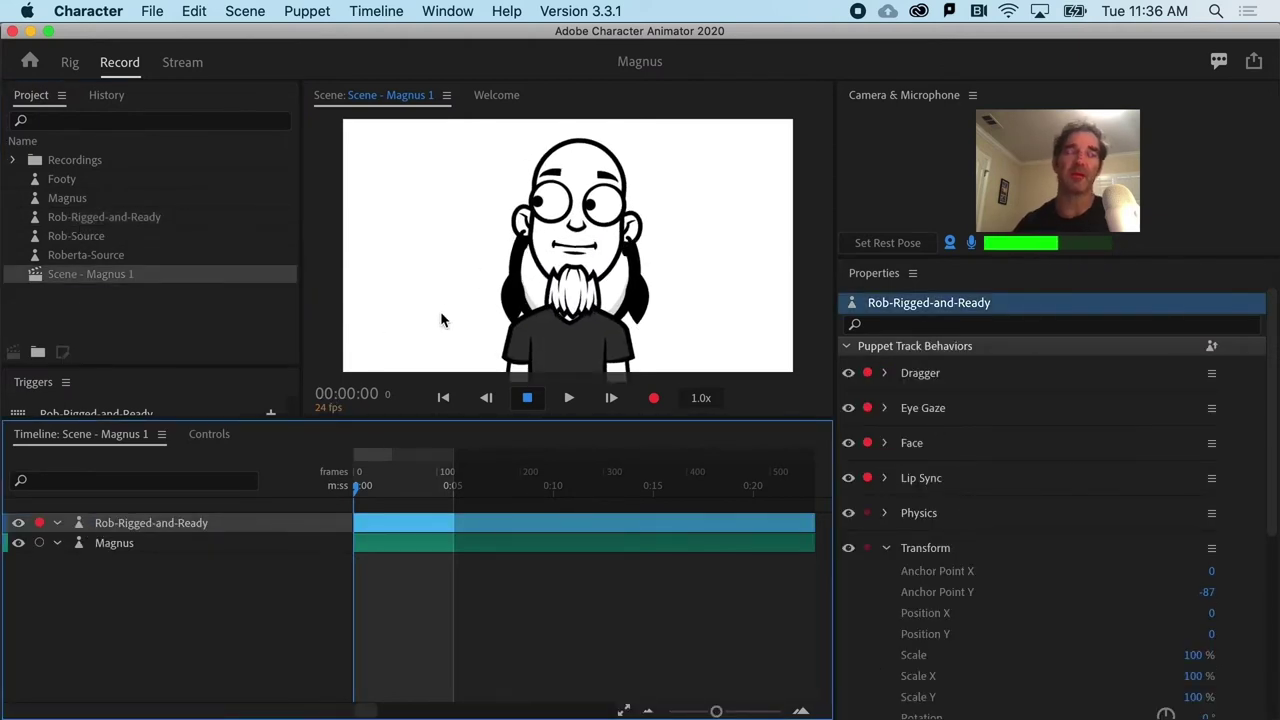
# Delete the Magnus track from the scene and arm the Rob-Rigged-and-Ready puppet for recording with the microphone input on
pyautogui.click(102, 542)
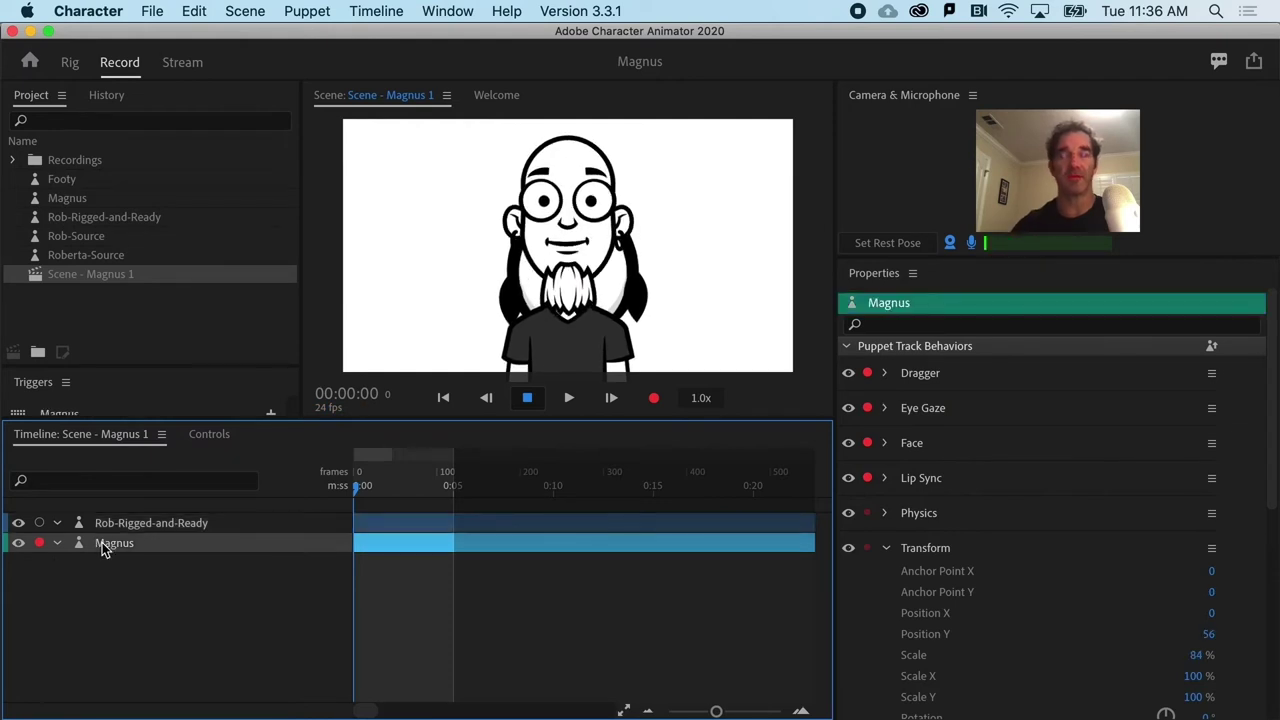
pyautogui.press('Delete')
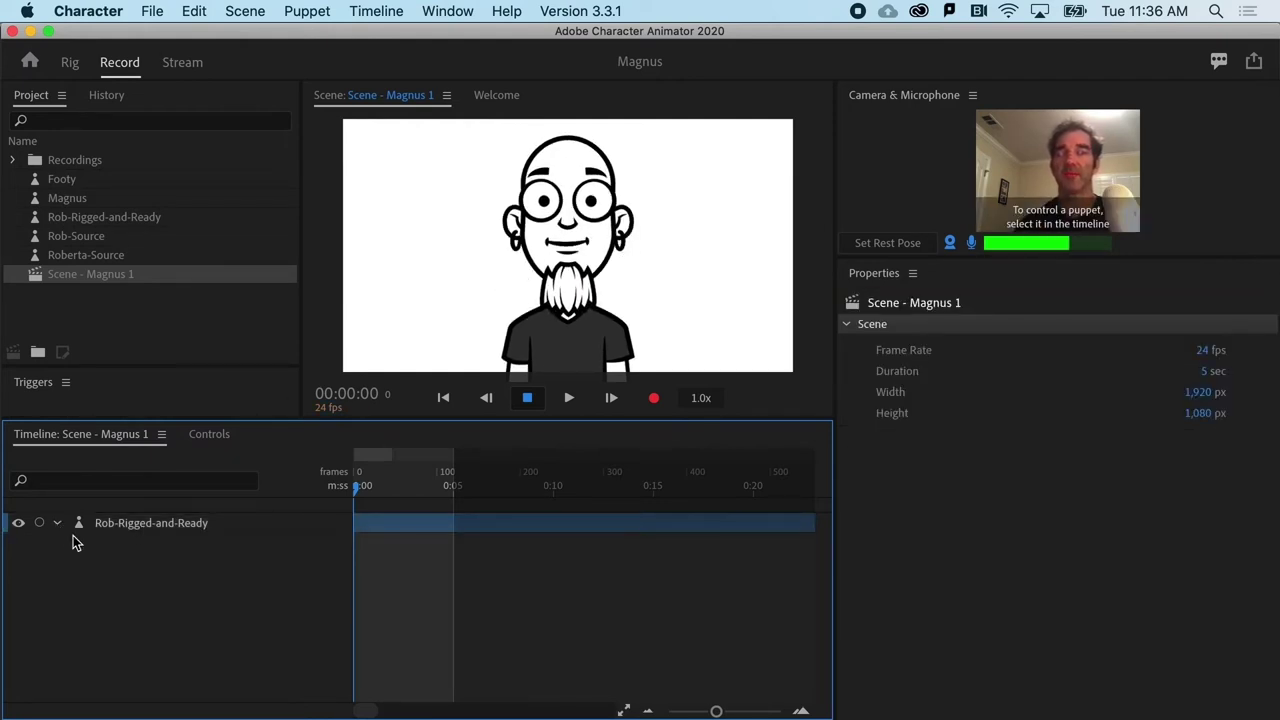
pyautogui.click(40, 525)
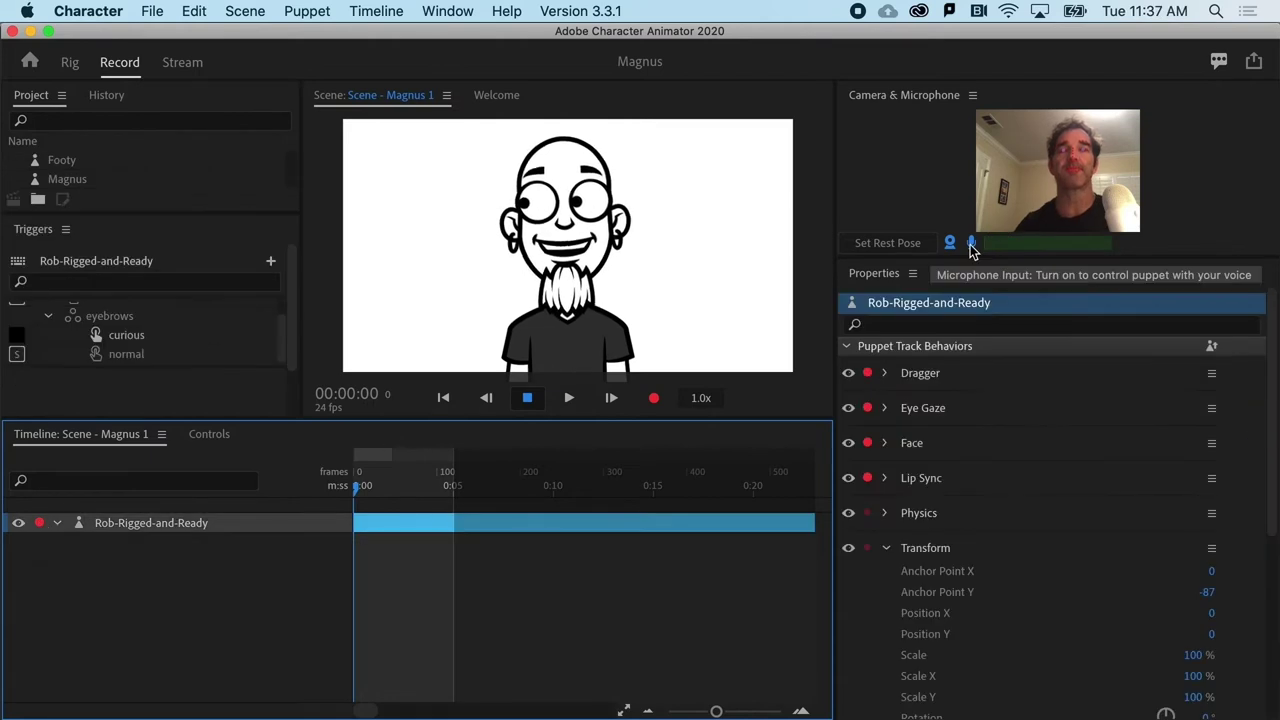
pyautogui.click(970, 244)
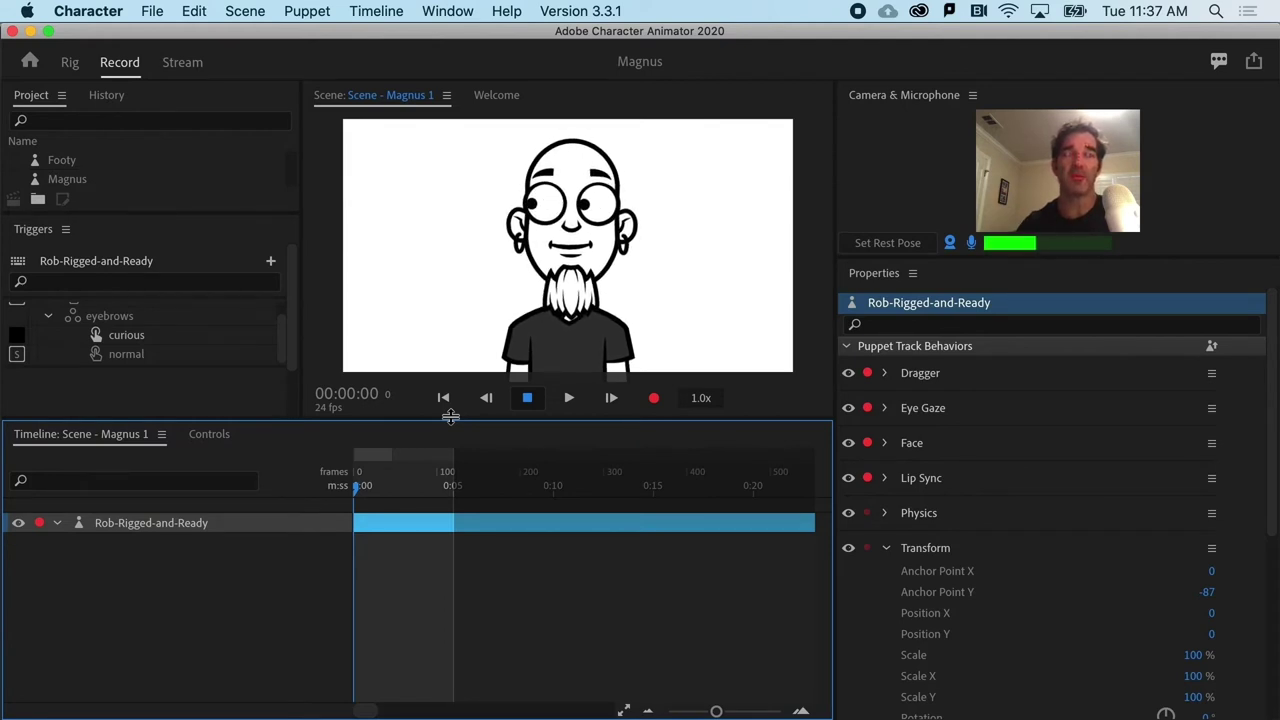
# Import Hey There People.wav and add it to the scene as an audio track above the Rob-Rigged-and-Ready puppet
pyautogui.click(150, 12)
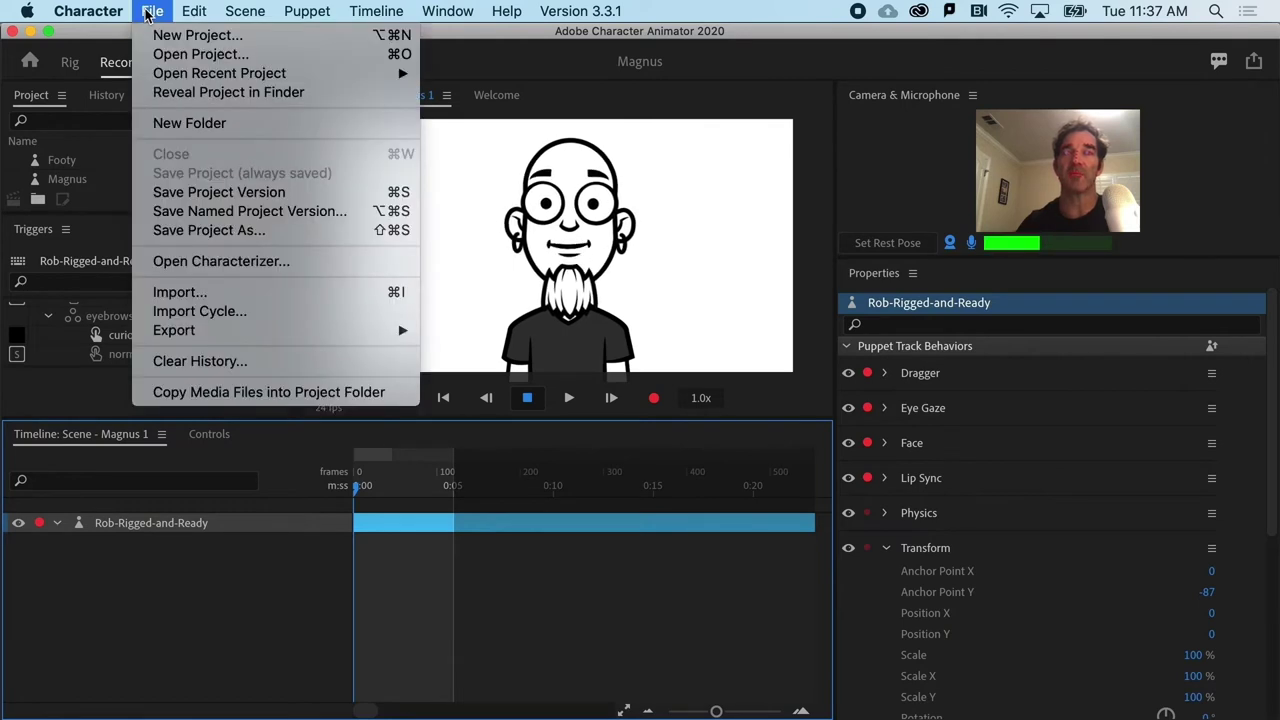
pyautogui.click(170, 291)
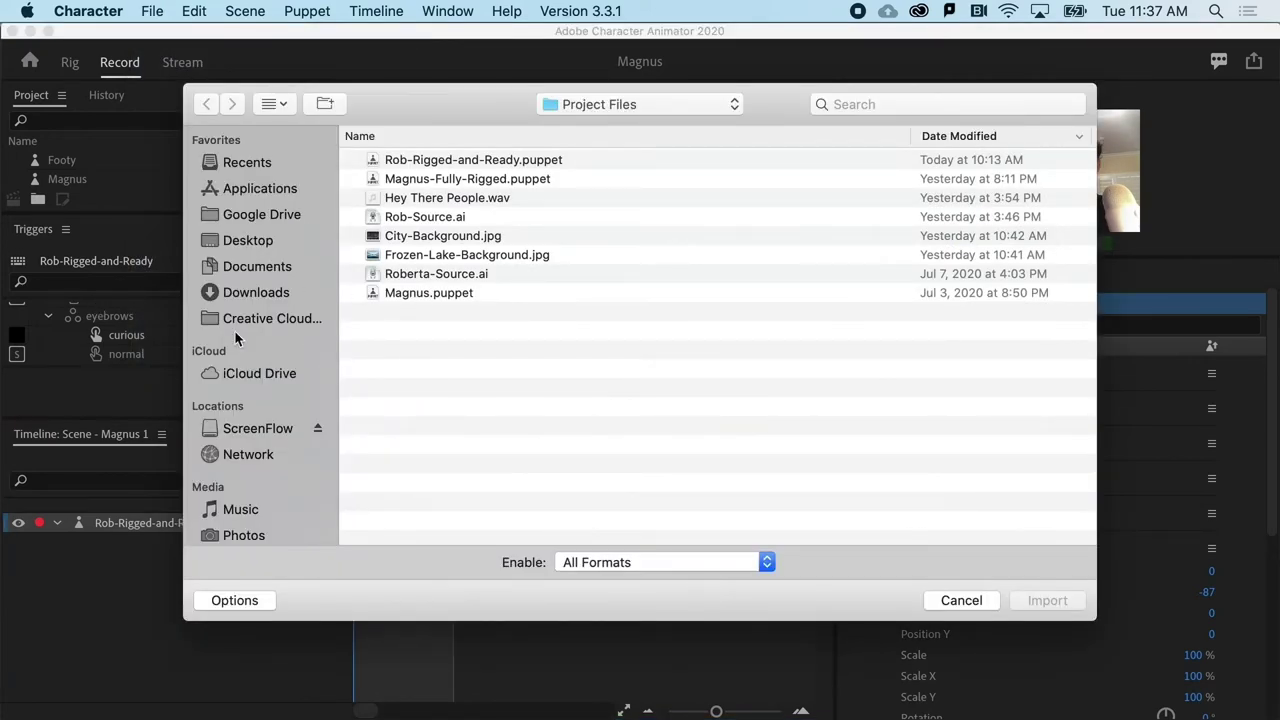
pyautogui.click(408, 200)
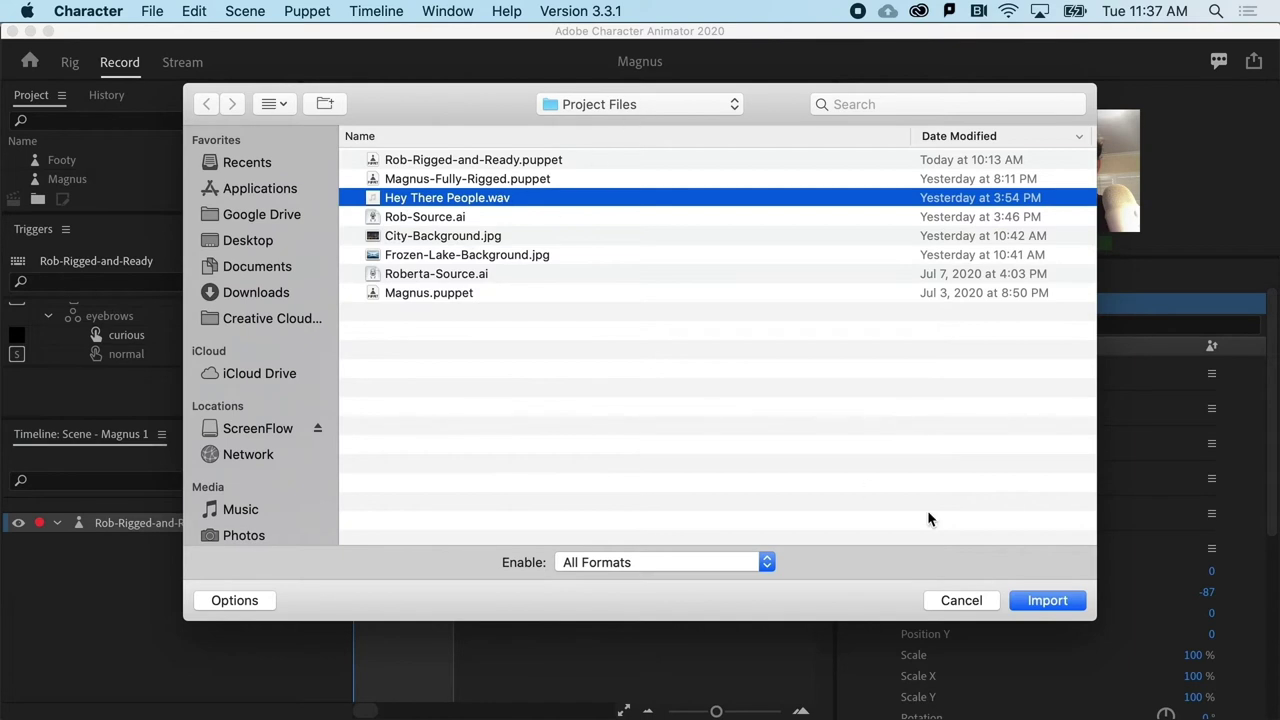
pyautogui.click(1040, 602)
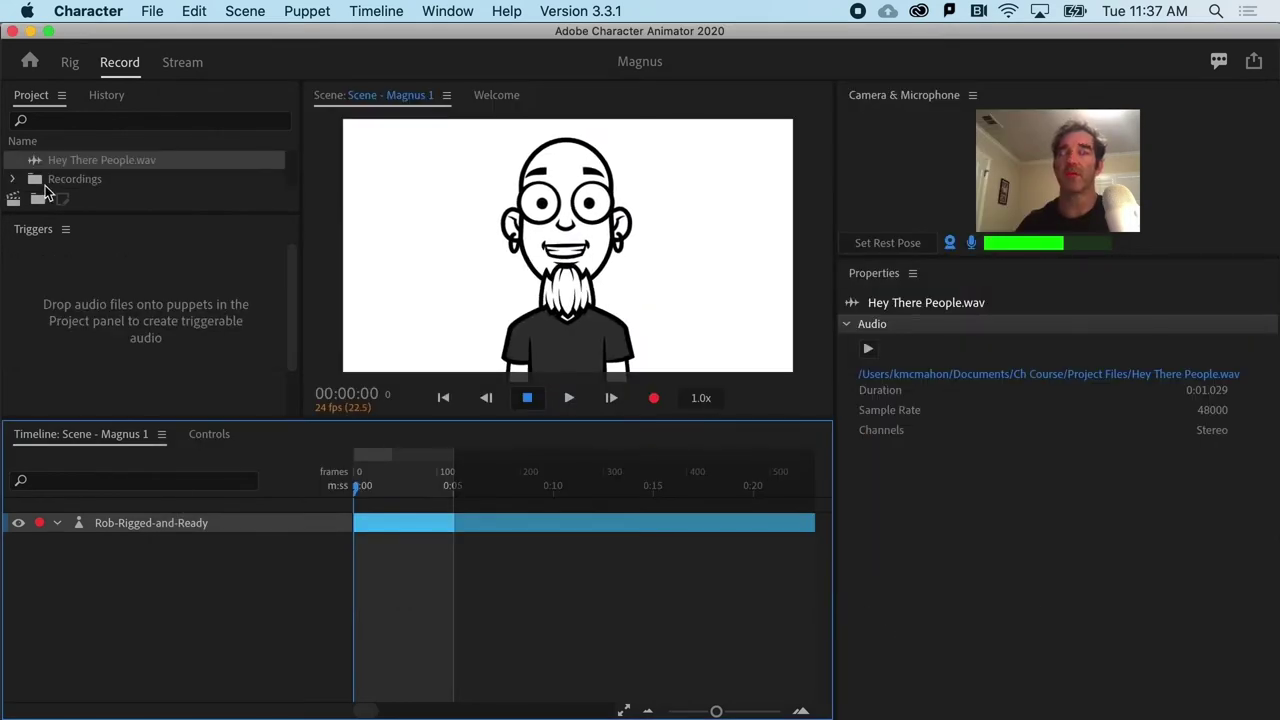
pyautogui.moveTo(74, 162); pyautogui.dragTo(106, 482)
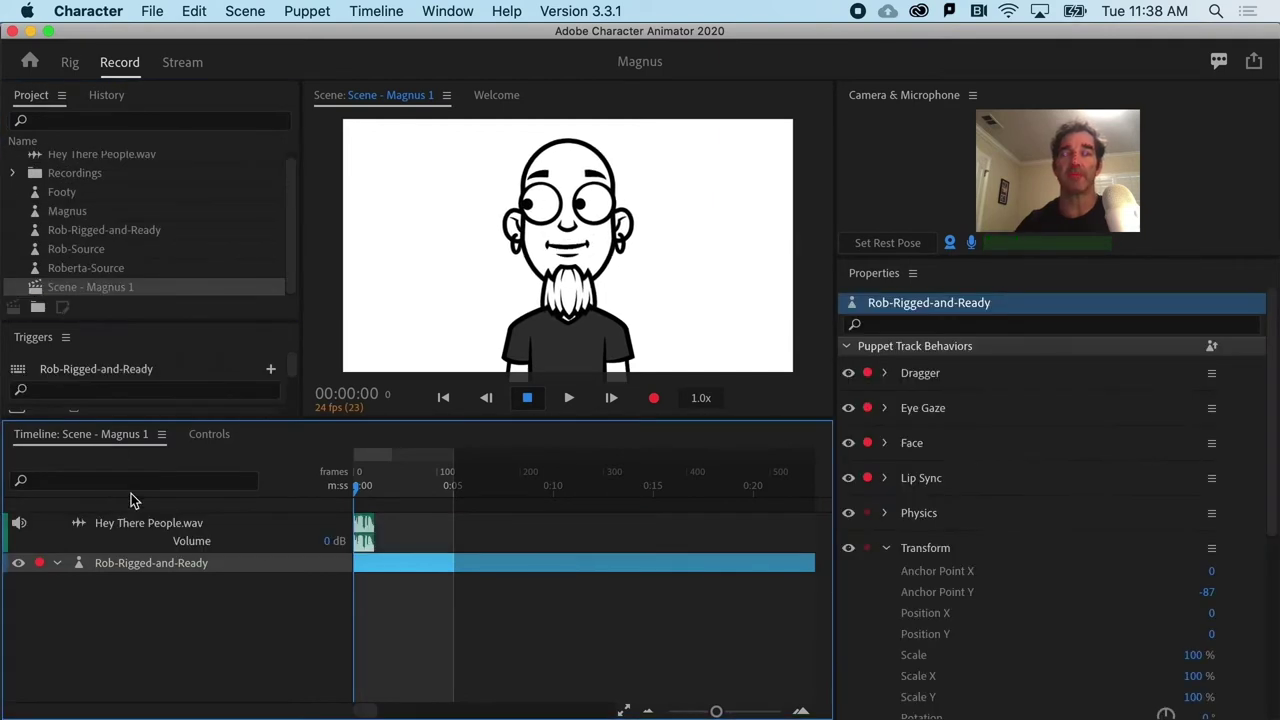
# Compute a lip sync take for the Rob-Rigged-and-Ready puppet from the Hey There People.wav scene audio
pyautogui.scroll(5, 377, 600)
pyautogui.hscroll(-3, 377, 600)
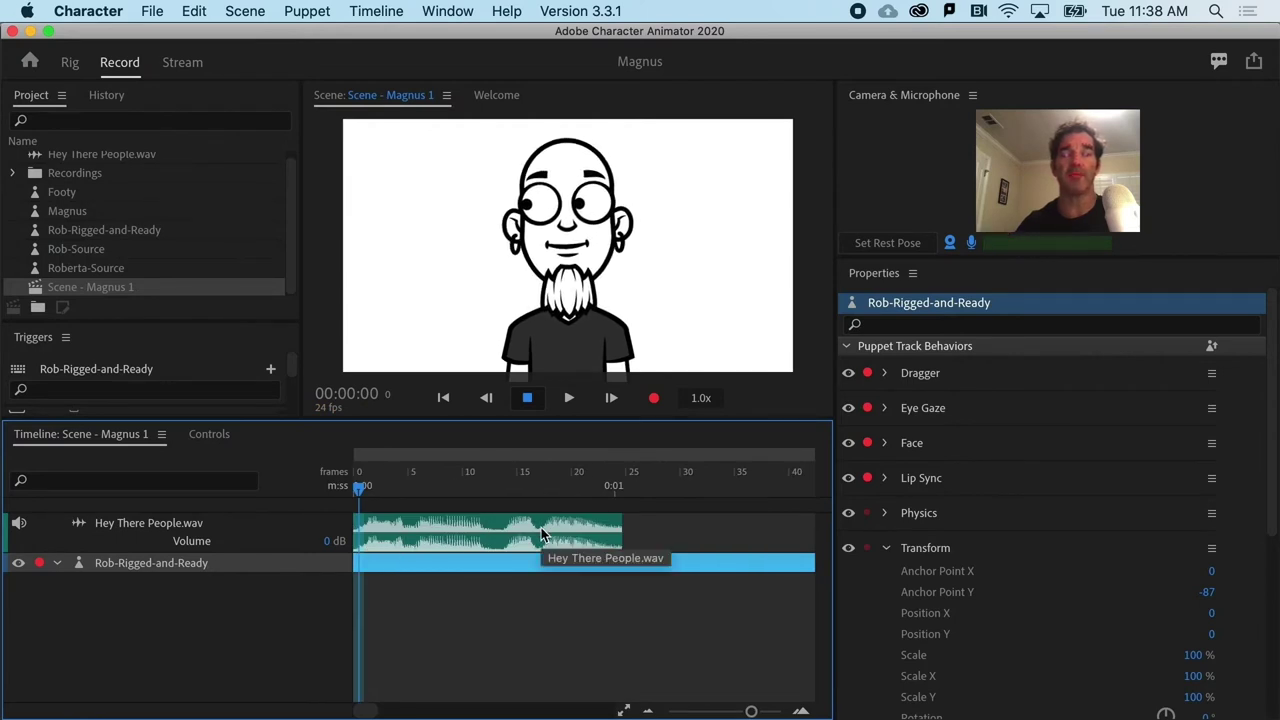
pyautogui.click(506, 530)
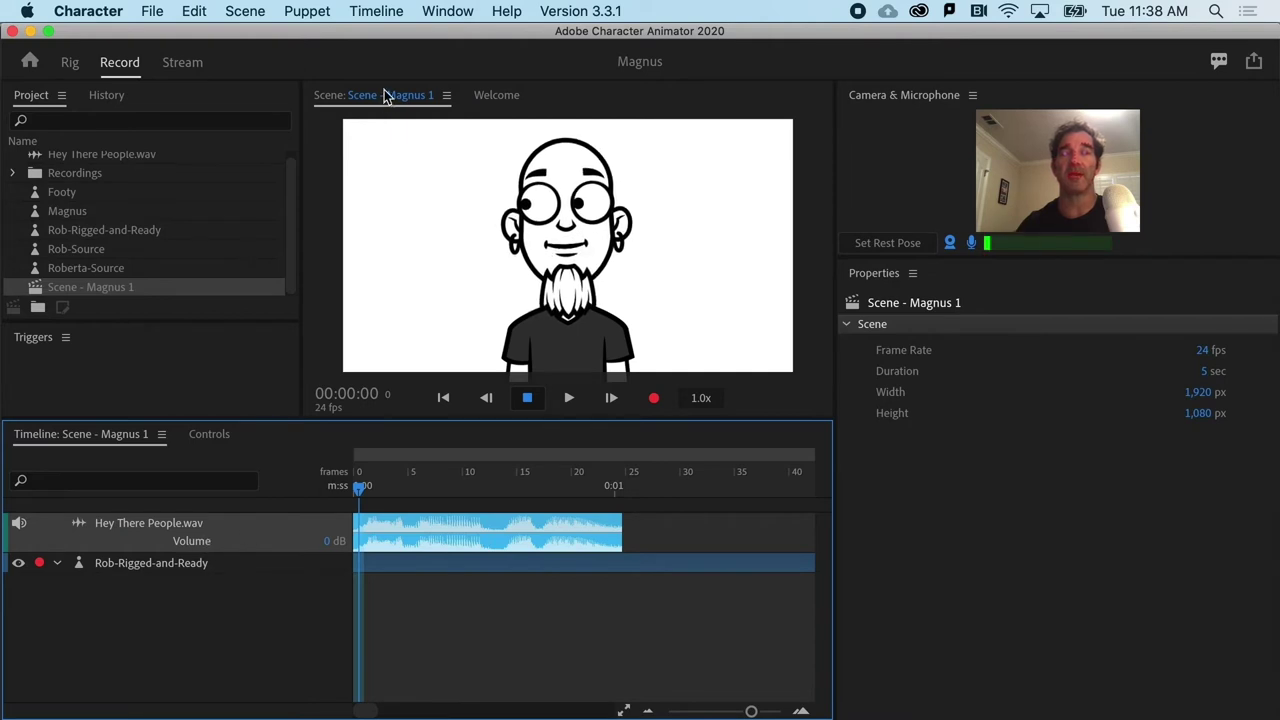
pyautogui.click(375, 11)
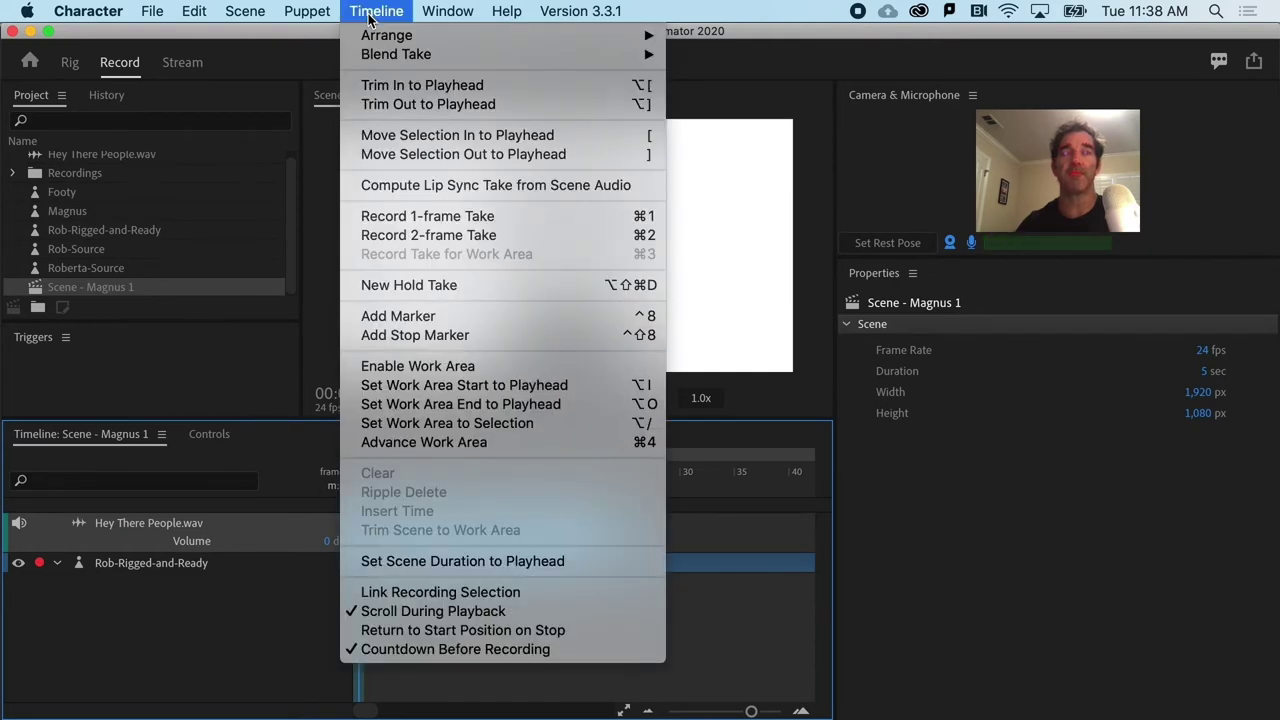
pyautogui.click(378, 188)
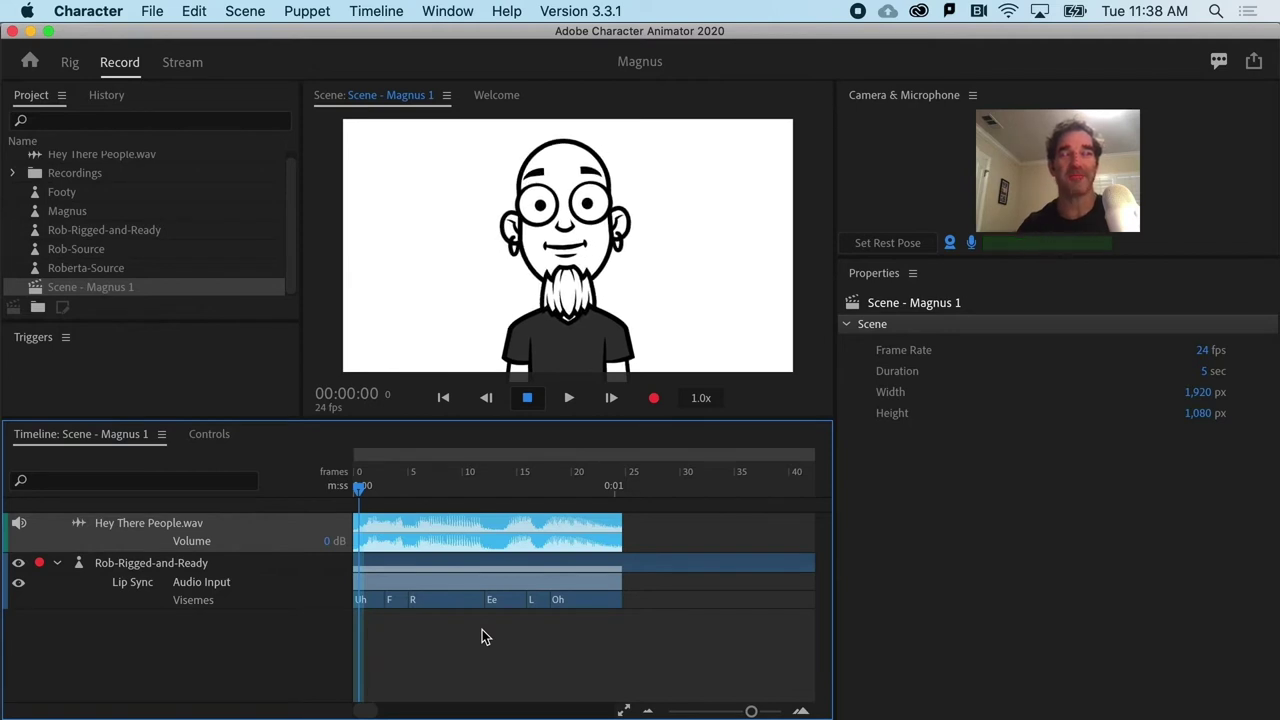
# Examine the computed visemes beneath the audio waveform and play back the lip sync
pyautogui.scroll(5, 482, 629)
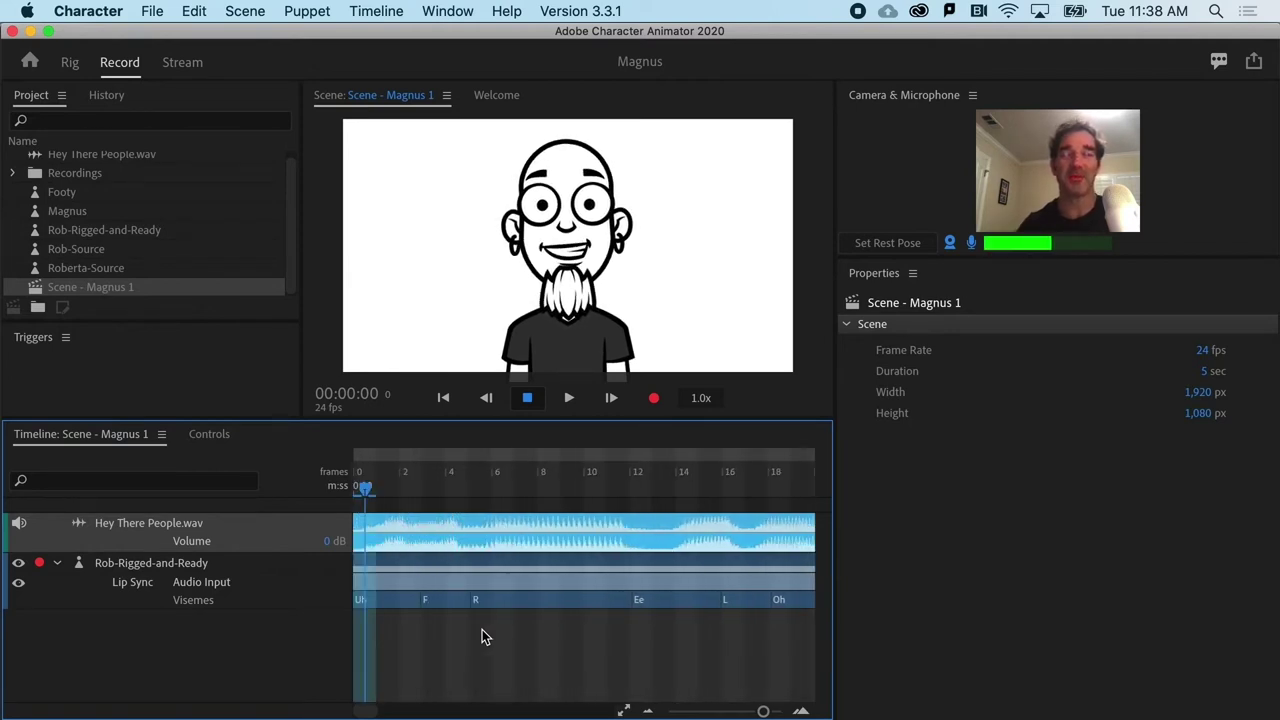
pyautogui.scroll(-5, 482, 629)
pyautogui.scroll(-2, 482, 629)
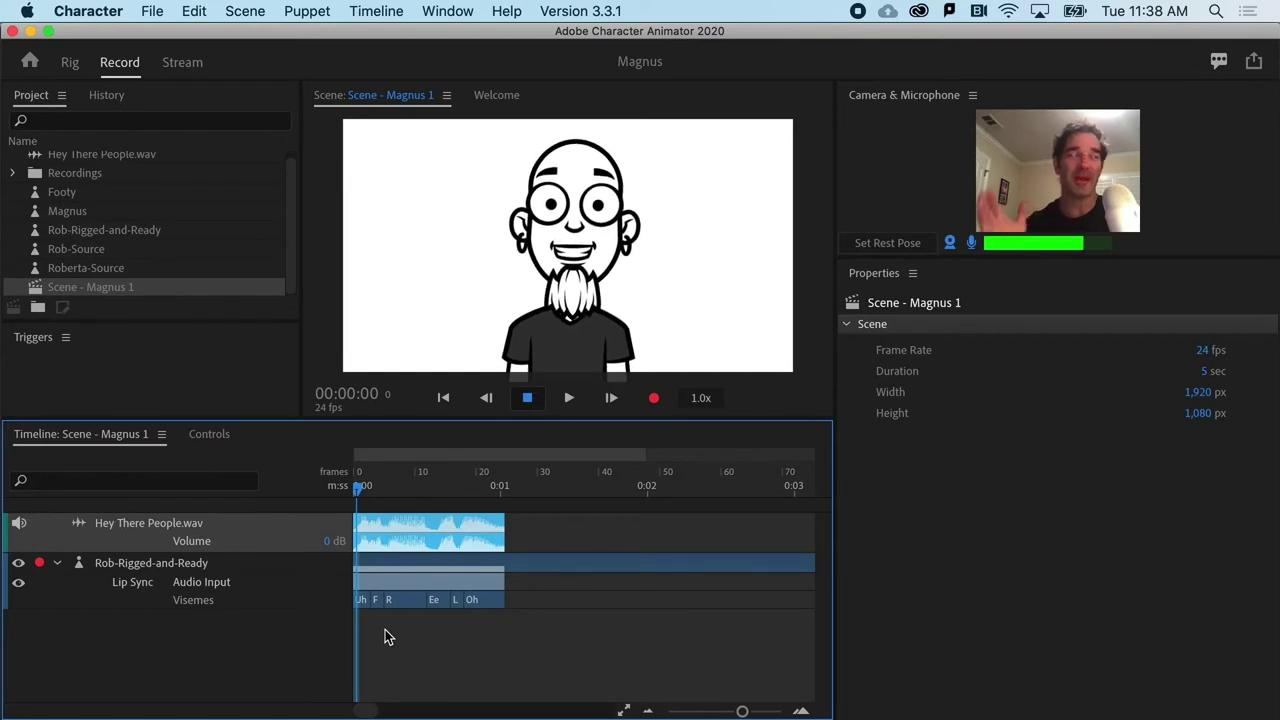
pyautogui.scroll(3, 387, 632)
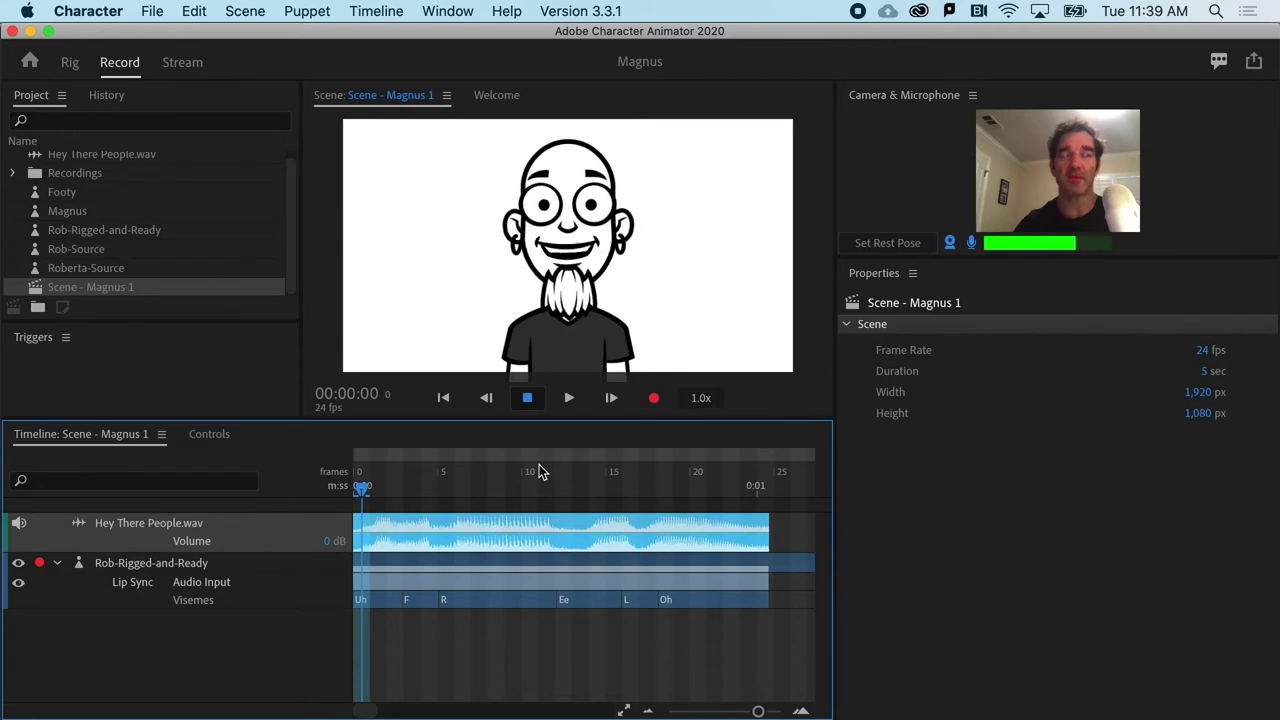
pyautogui.press('space')
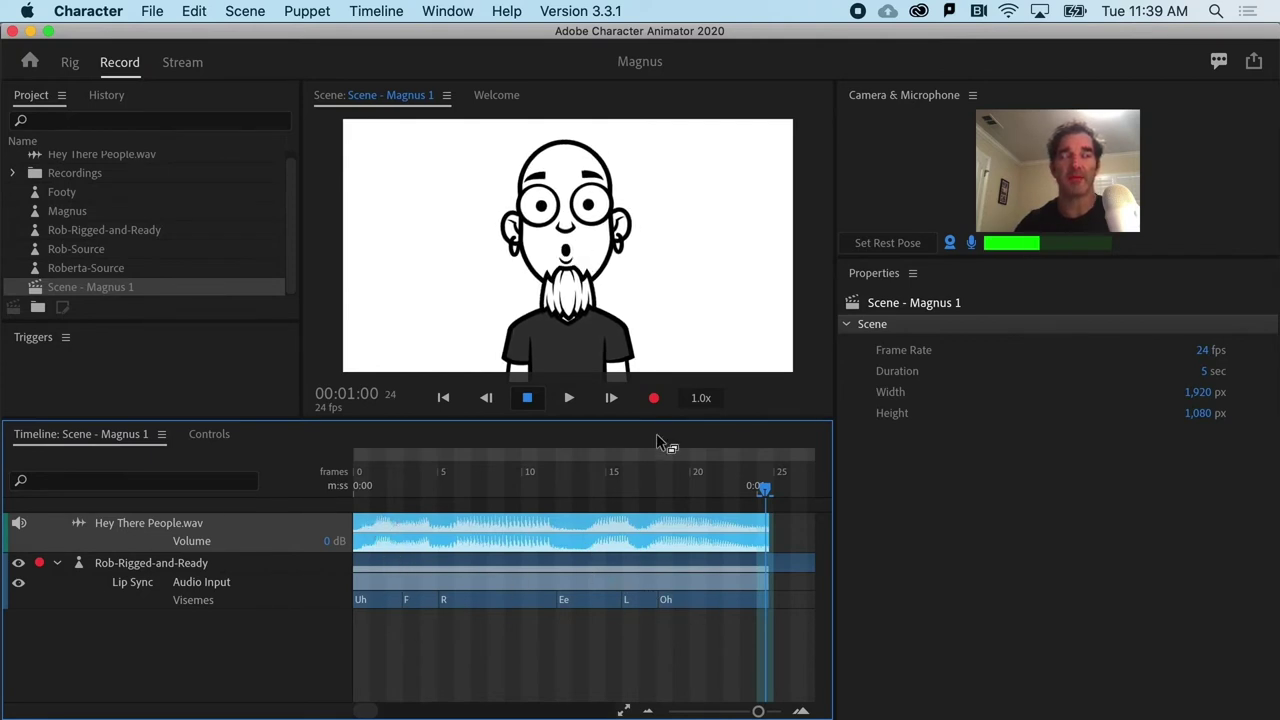
# Set the playback speed to 0.5x and replay the lip sync from the first frame
pyautogui.click(706, 398)
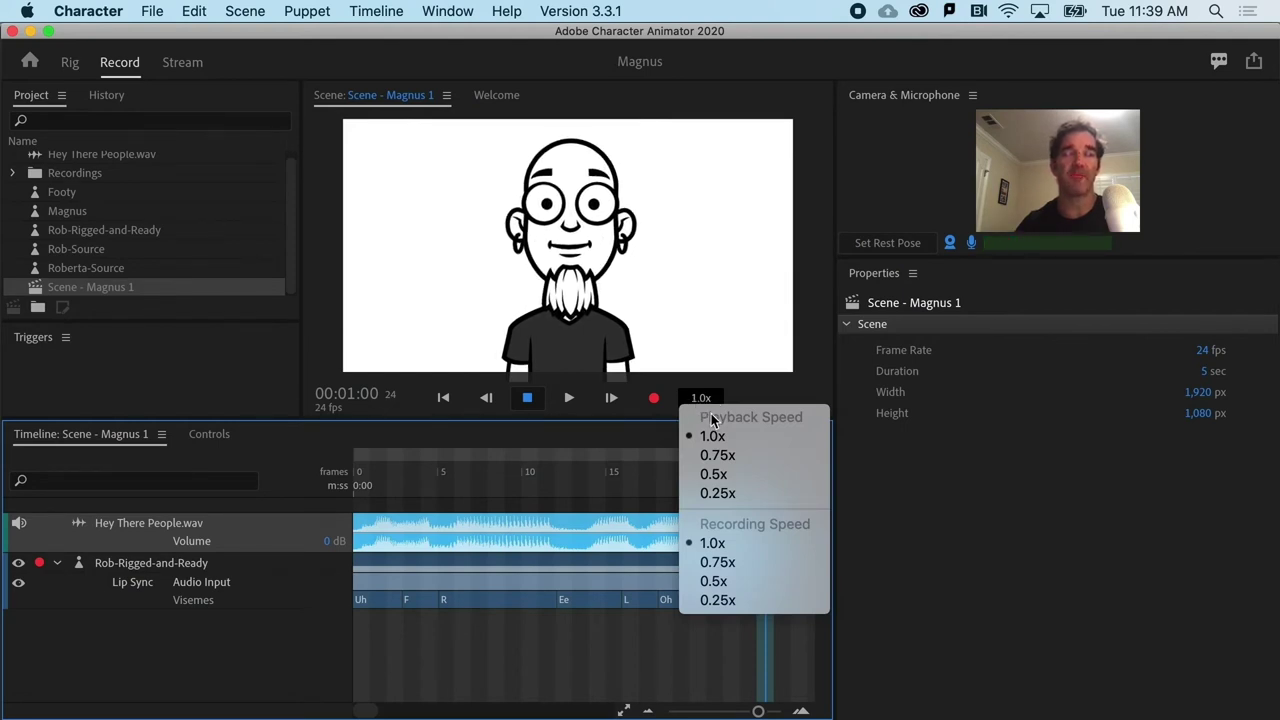
pyautogui.click(714, 476)
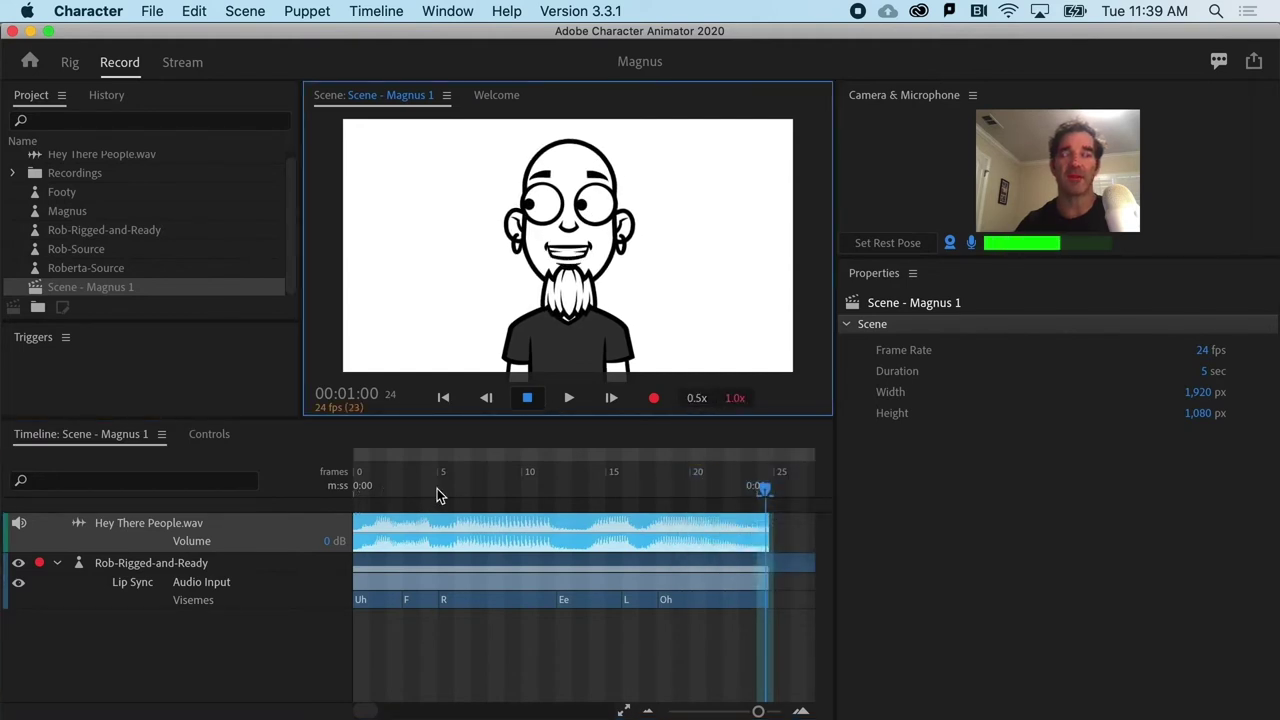
pyautogui.moveTo(728, 487); pyautogui.dragTo(341, 490)
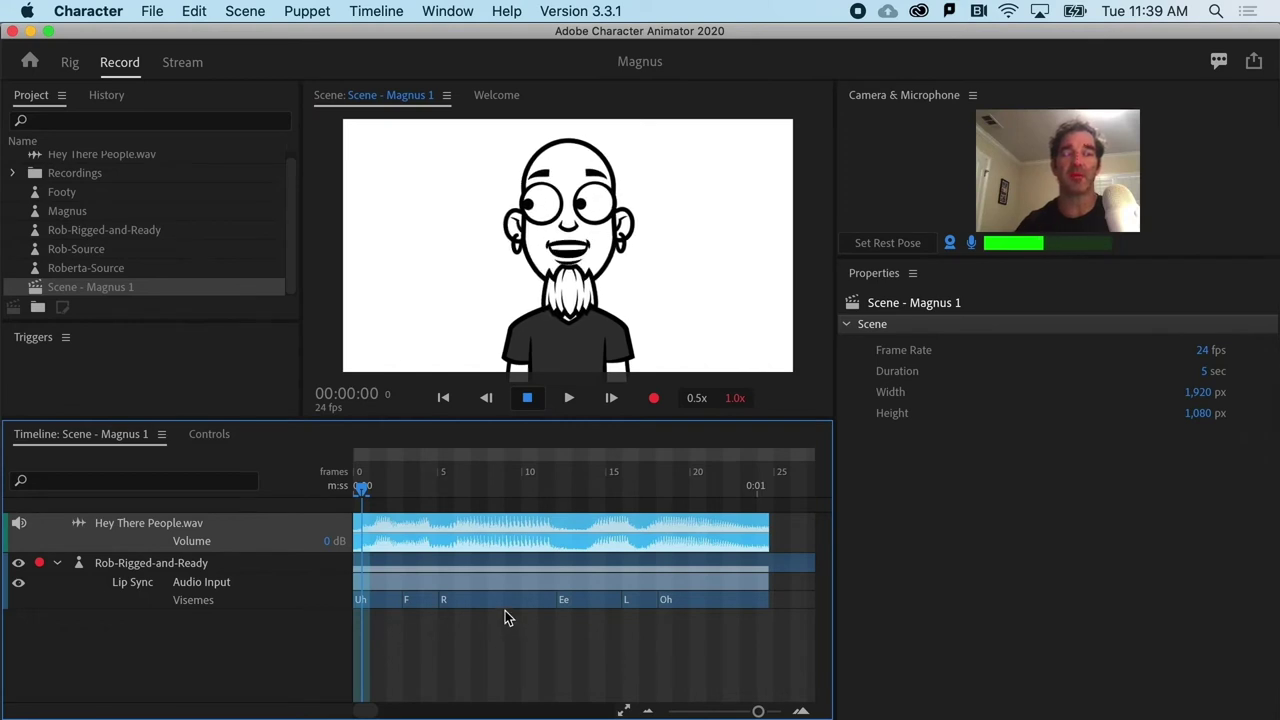
pyautogui.press('space')
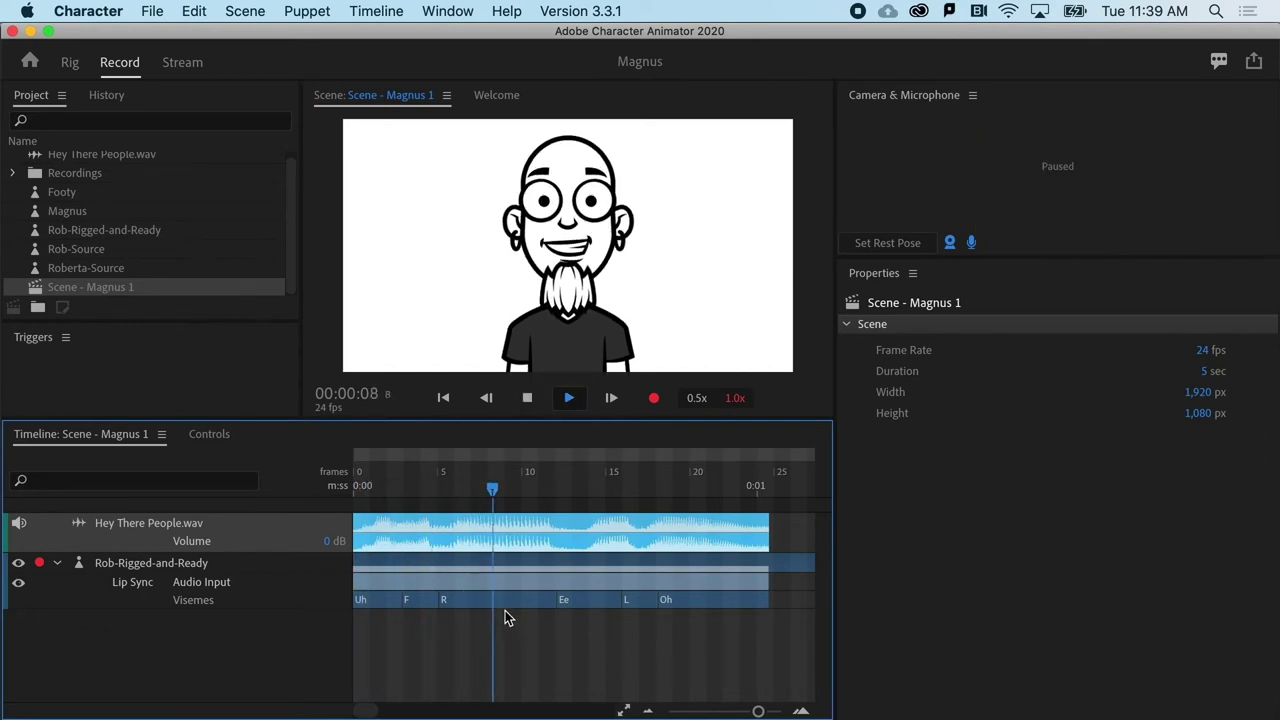
pyautogui.press('space')
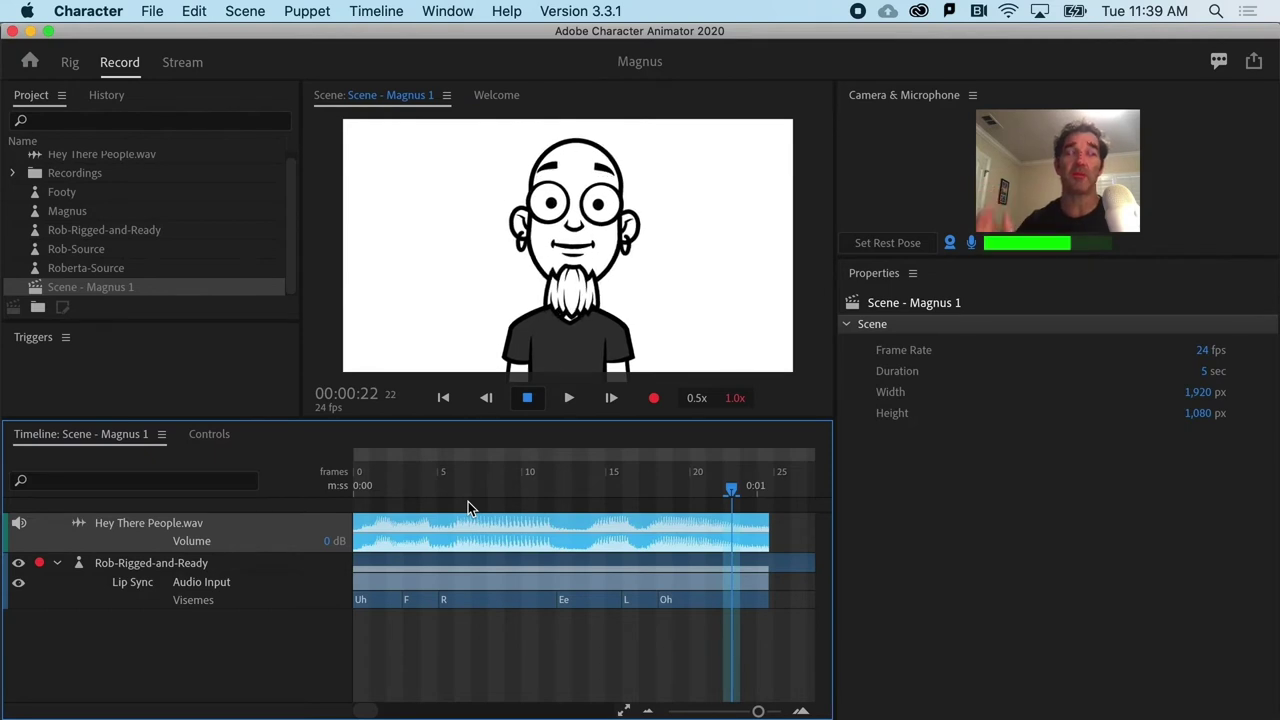
# Move the start of the F viseme earlier to frame 2 and change the first viseme to D (n, th, g)
pyautogui.click(340, 489)
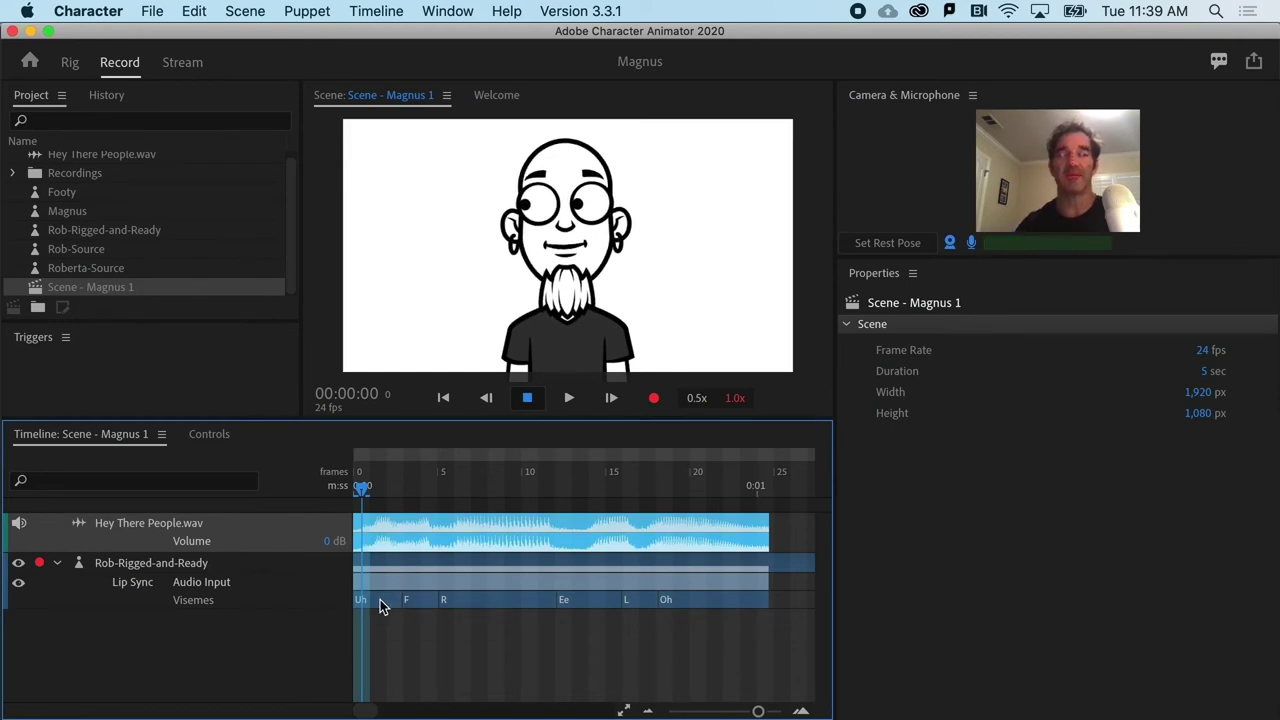
pyautogui.moveTo(401, 600); pyautogui.dragTo(391, 599)
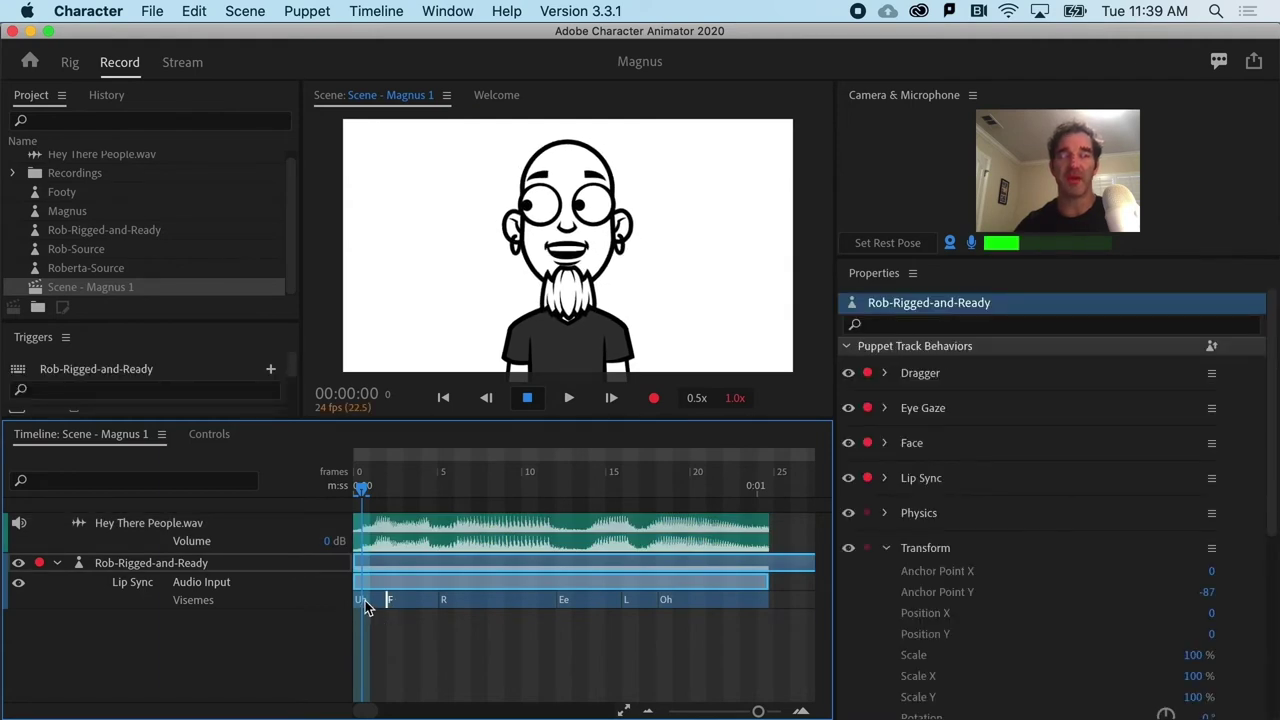
pyautogui.rightClick(365, 600)
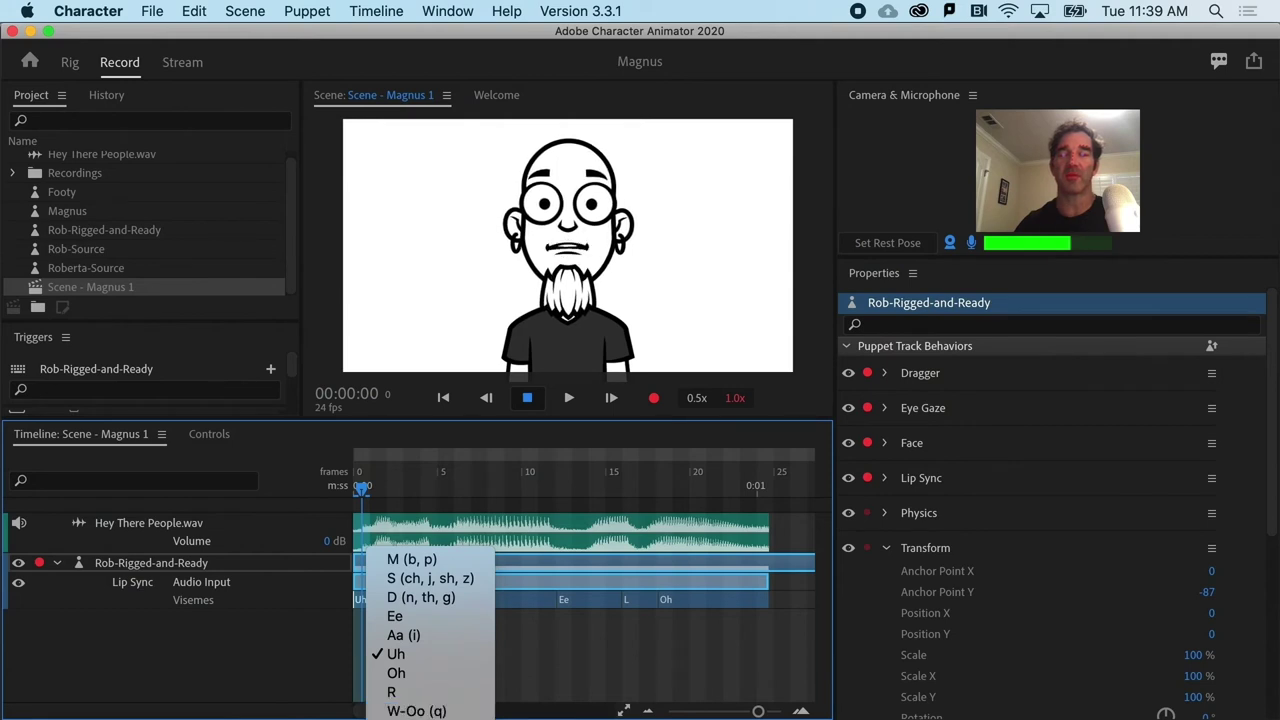
pyautogui.click(403, 598)
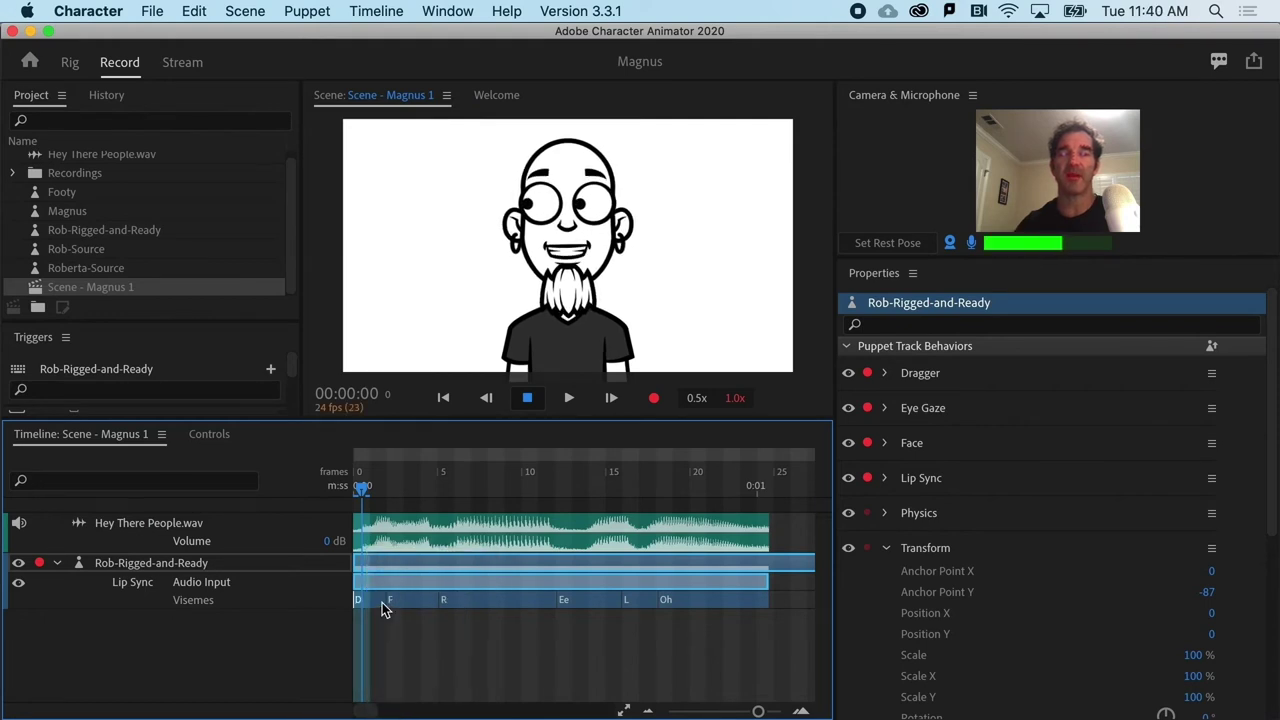
# Check the D and F visemes by moving the playhead to frame 2 and back to the start, and select the F viseme
pyautogui.click(391, 500)
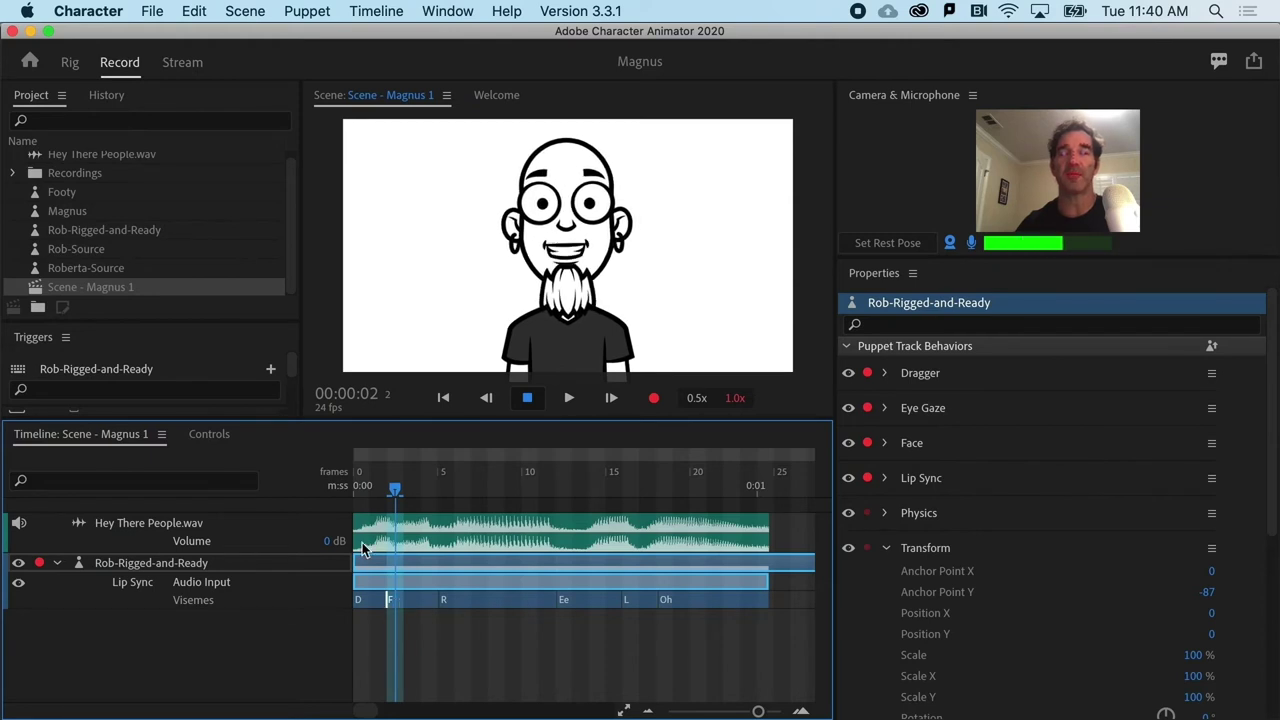
pyautogui.click(363, 496)
pyautogui.click(358, 489)
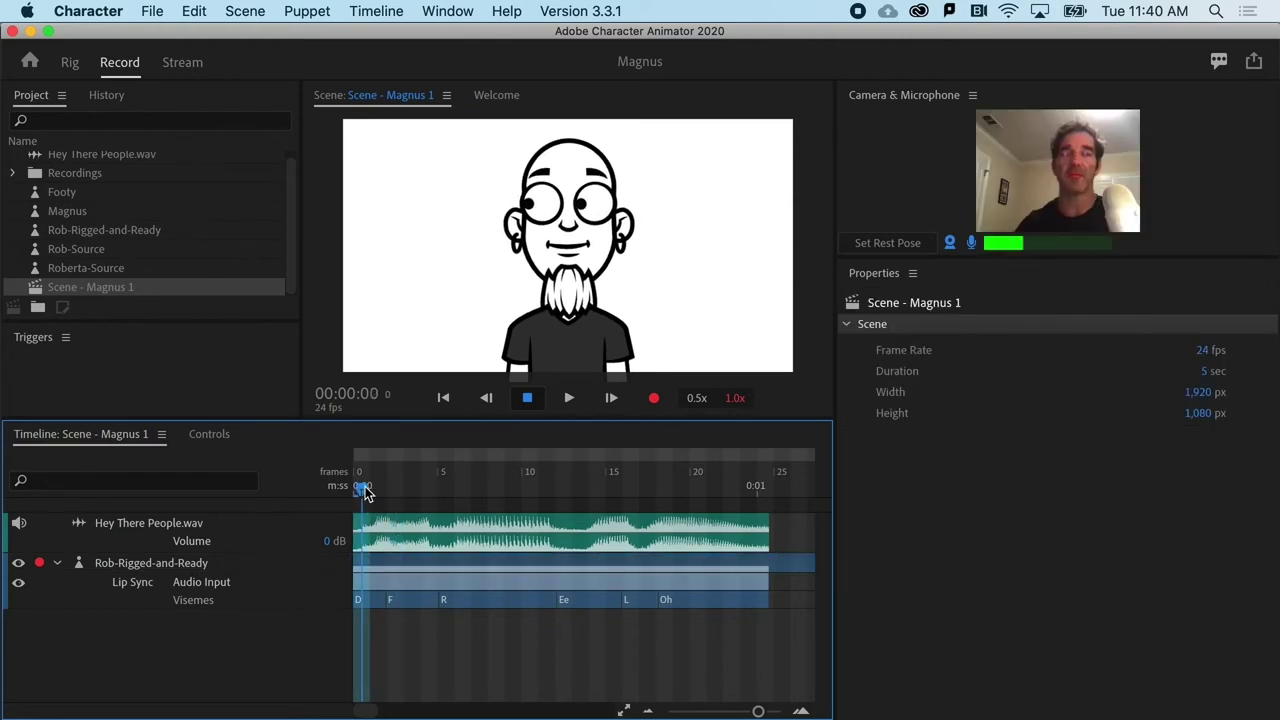
pyautogui.click(408, 601)
pyautogui.click(435, 632)
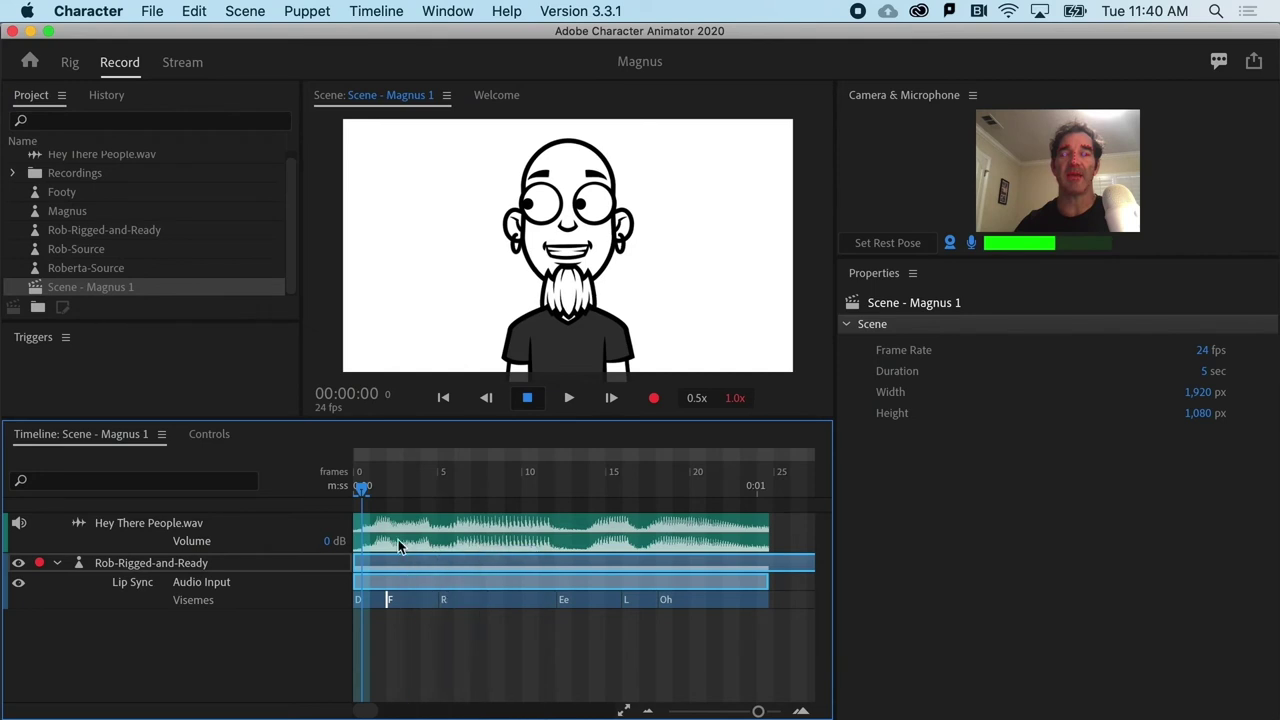
# Change the F viseme at frame 2 to Aa and play the lip sync onward from frame 4
pyautogui.moveTo(397, 497); pyautogui.dragTo(426, 482)
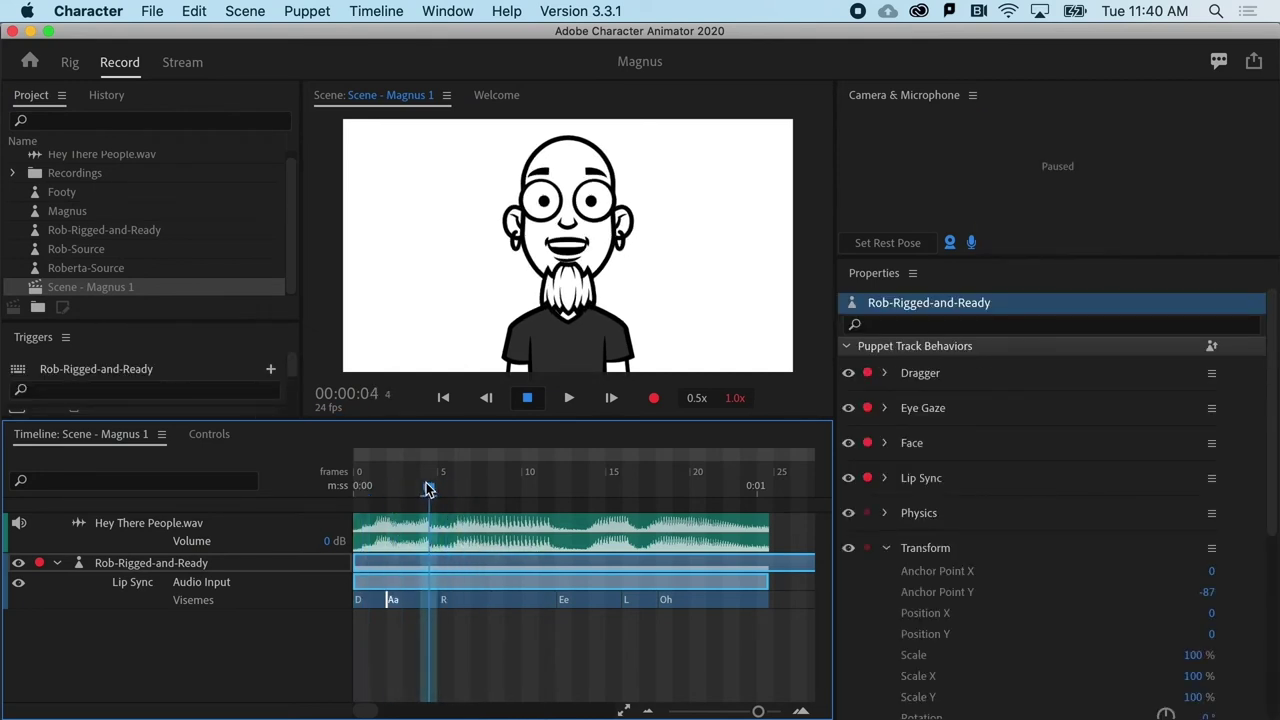
pyautogui.press('space')
pyautogui.press('space')
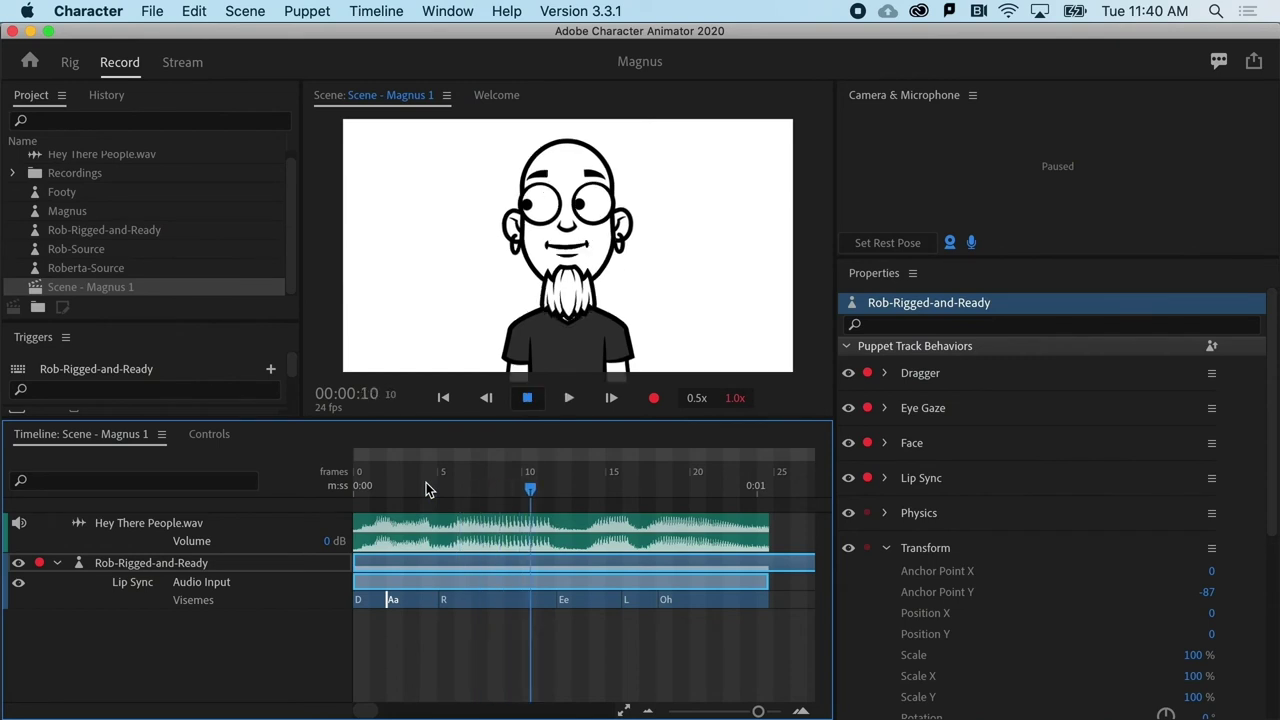
# Split the R viseme at frame 8 and change its first part, starting at frame 5, to L
pyautogui.click(500, 486)
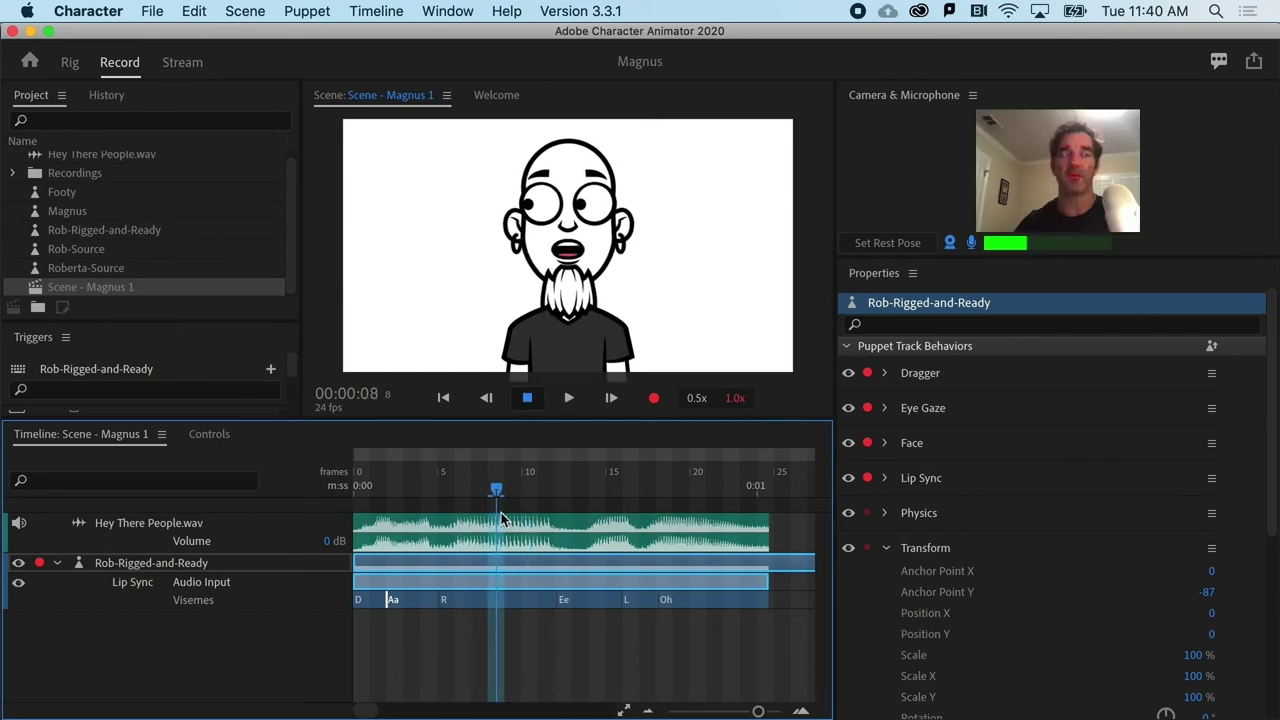
pyautogui.click(464, 599)
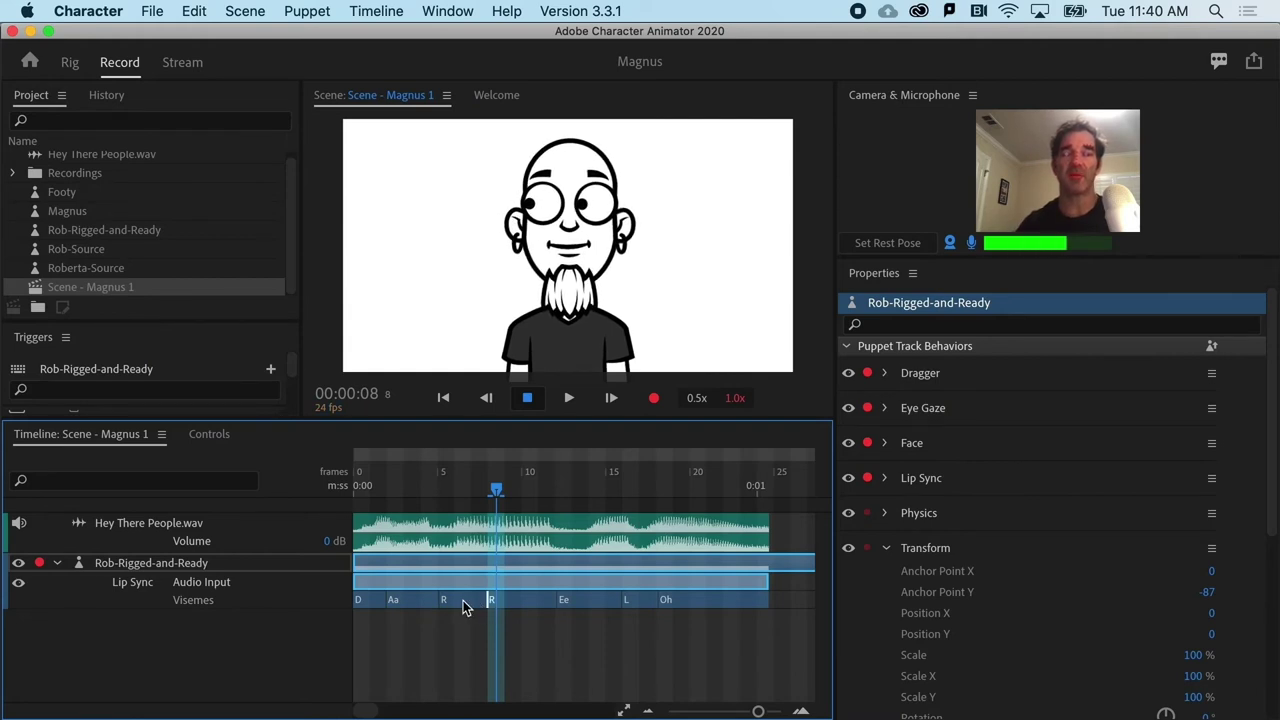
pyautogui.rightClick(463, 600)
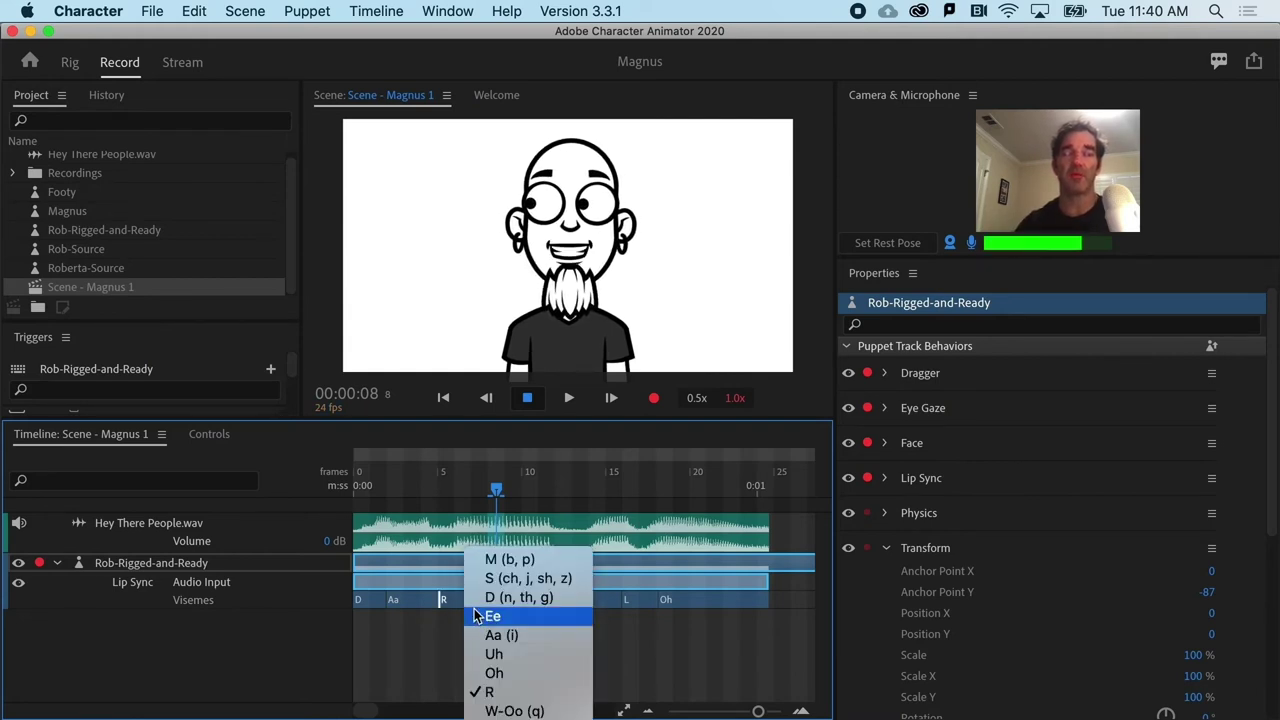
pyautogui.press('Escape')
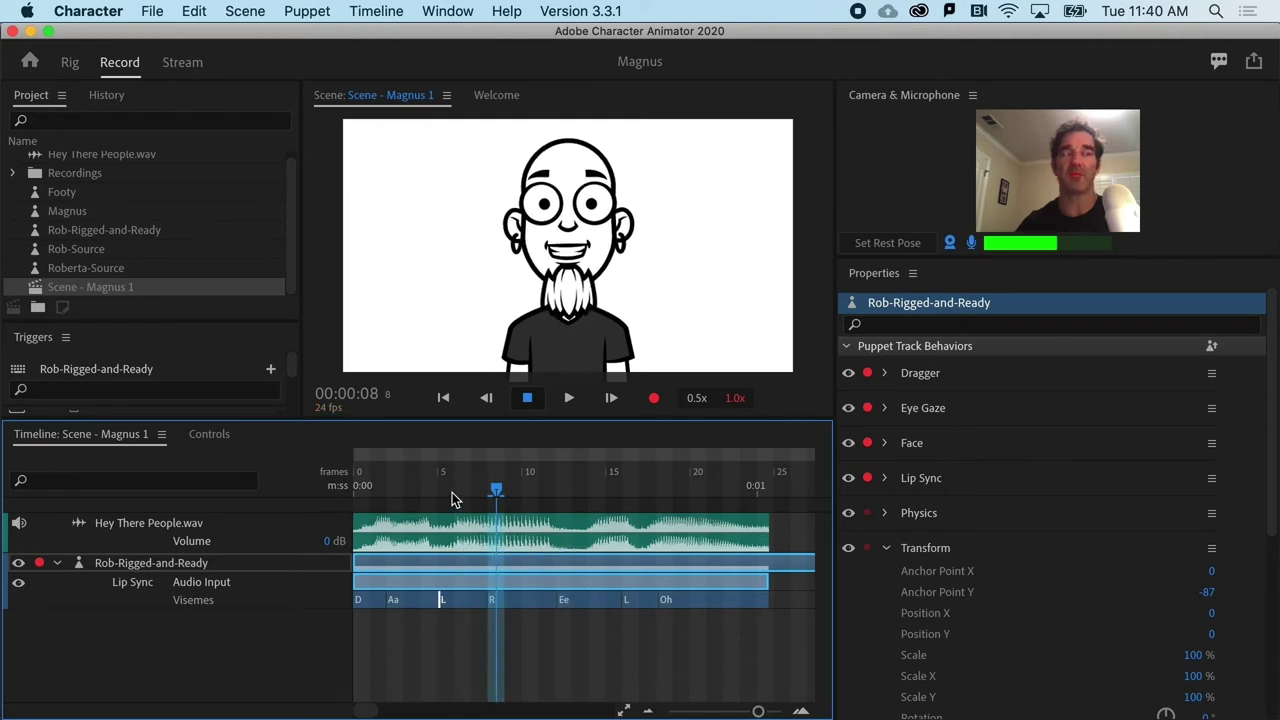
# Replay the lip sync from the first frame to check the L and R visemes
pyautogui.moveTo(452, 492); pyautogui.dragTo(323, 480)
pyautogui.press('space')
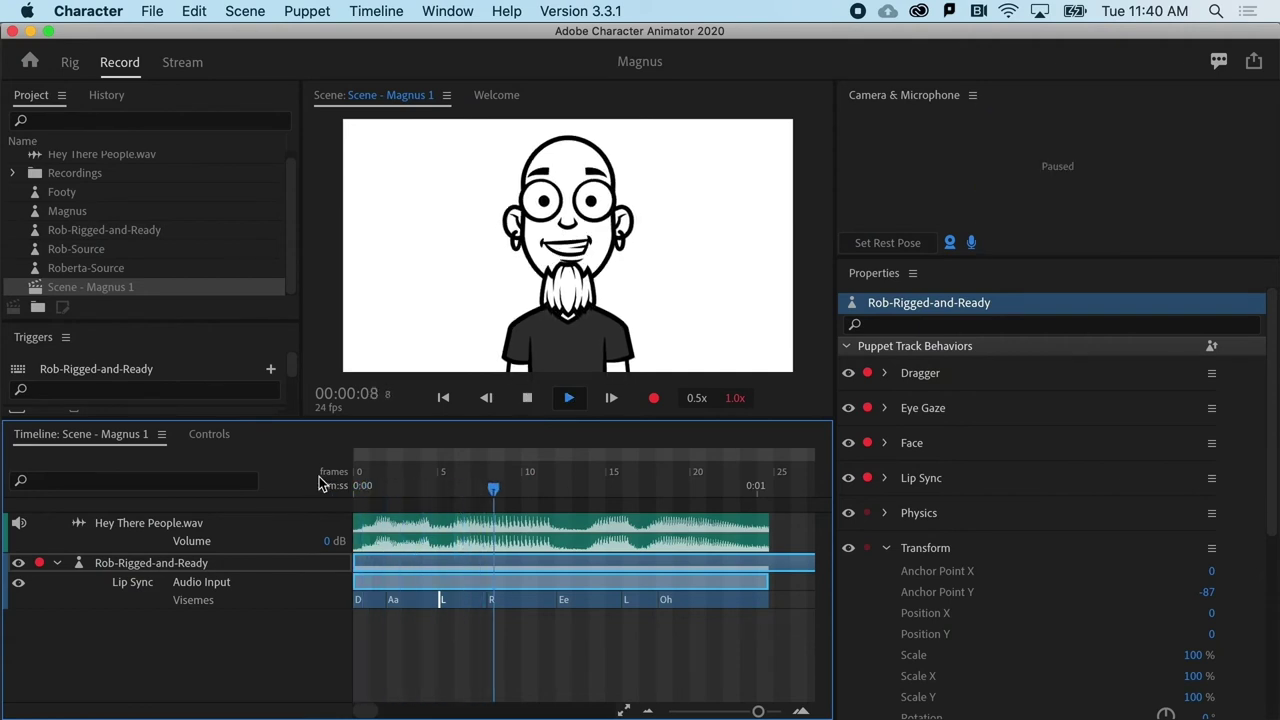
pyautogui.press('space')
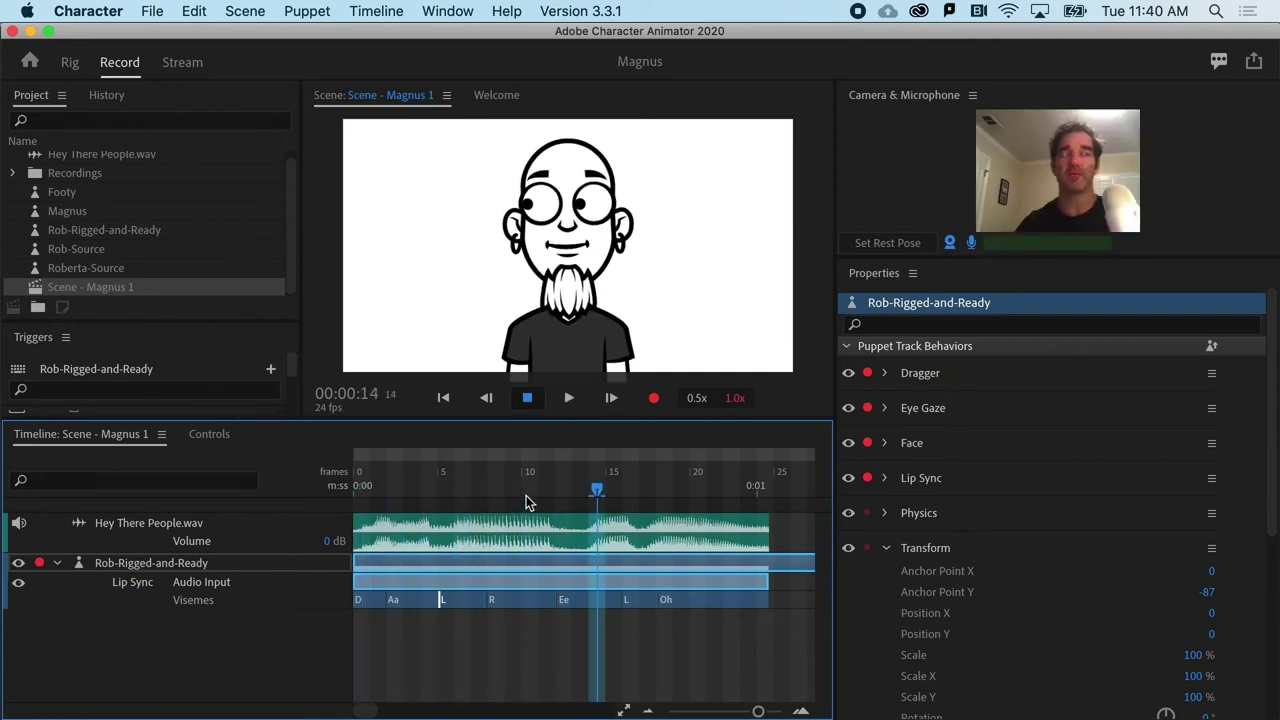
# Find the pause before the second word by playing from frame 10, and move the start of the Ee viseme to frame 14
pyautogui.click(526, 495)
pyautogui.press('space')
pyautogui.press('space')
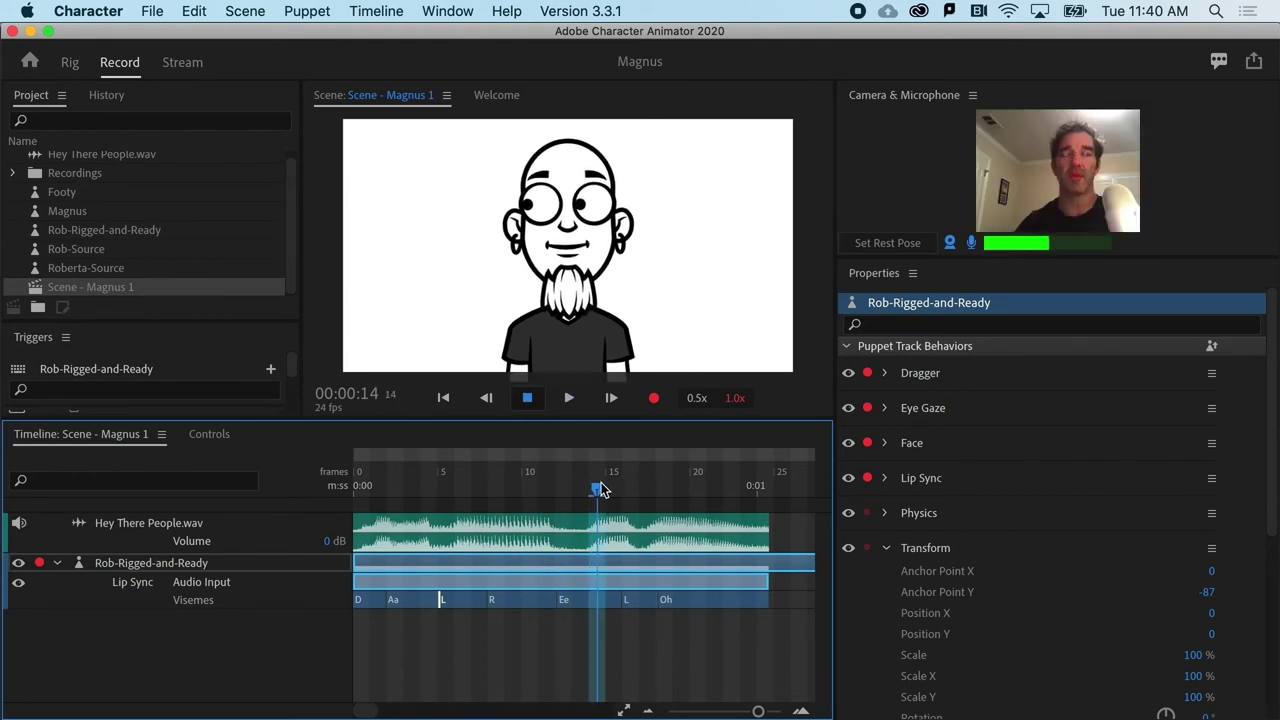
pyautogui.moveTo(601, 490); pyautogui.dragTo(587, 494)
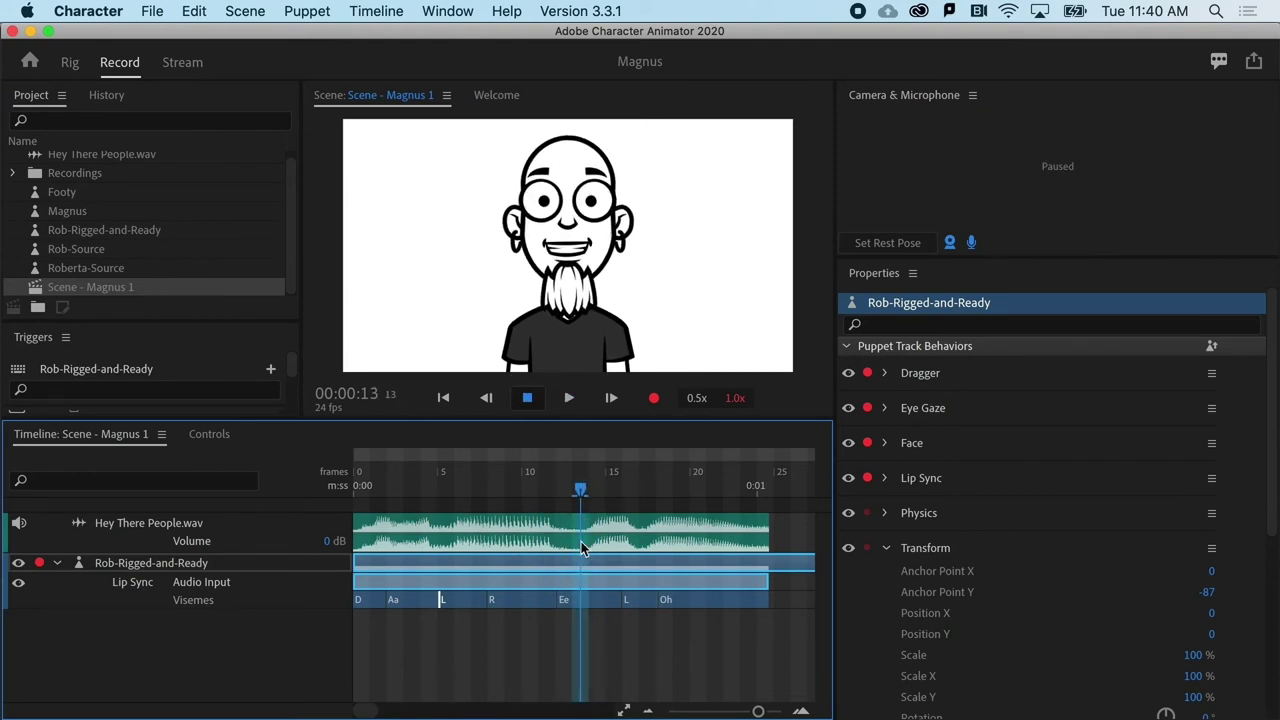
pyautogui.moveTo(560, 600); pyautogui.dragTo(588, 600)
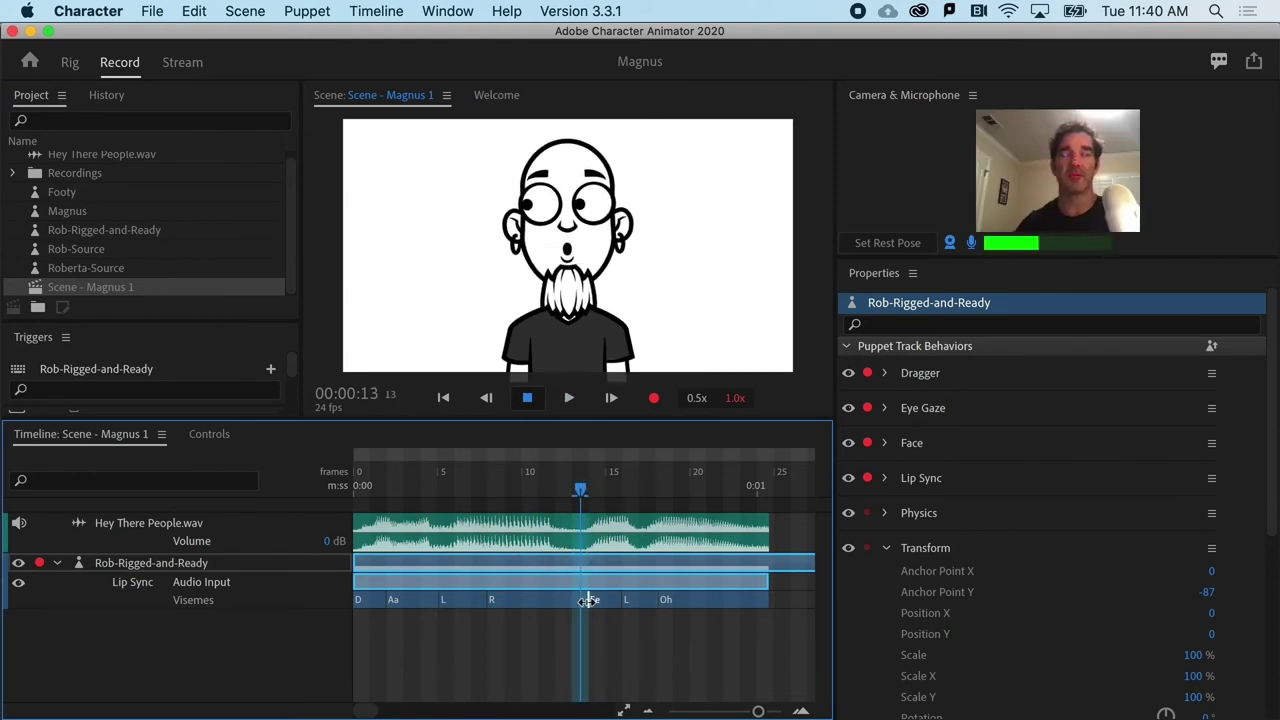
# Delete the Oh viseme and move the start of the last L viseme to frame 18
pyautogui.click(652, 599)
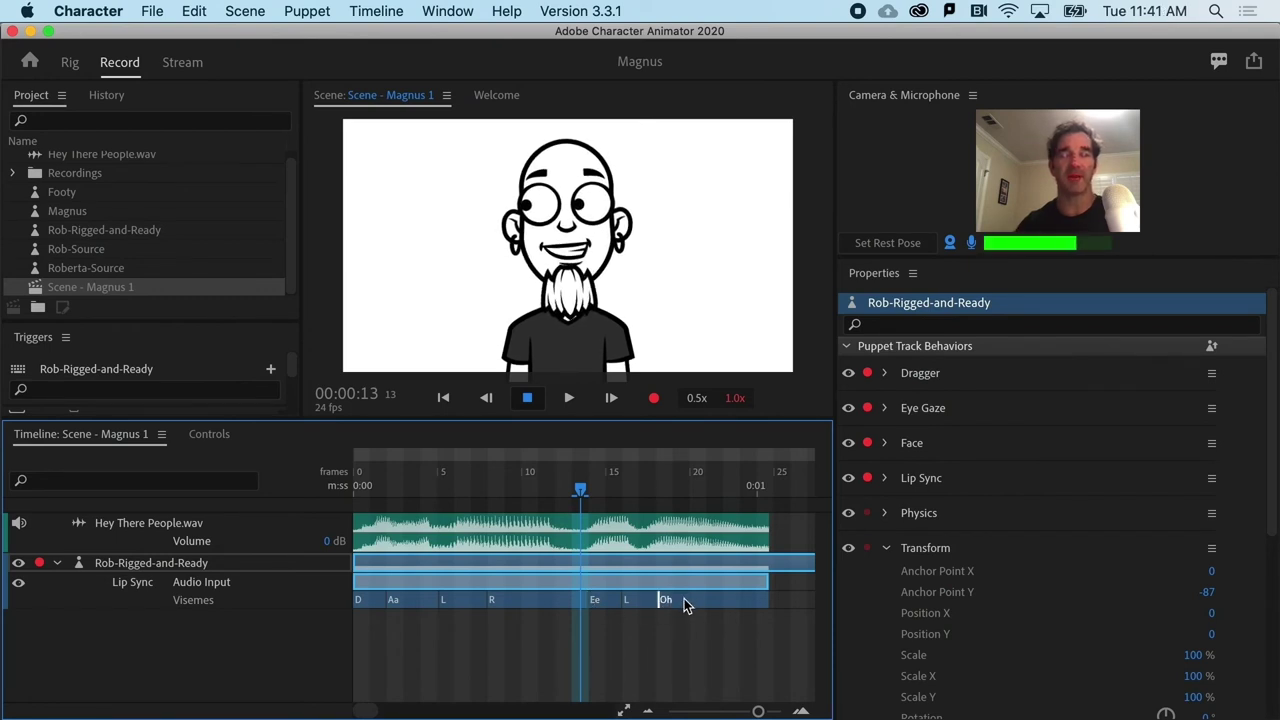
pyautogui.press('Delete')
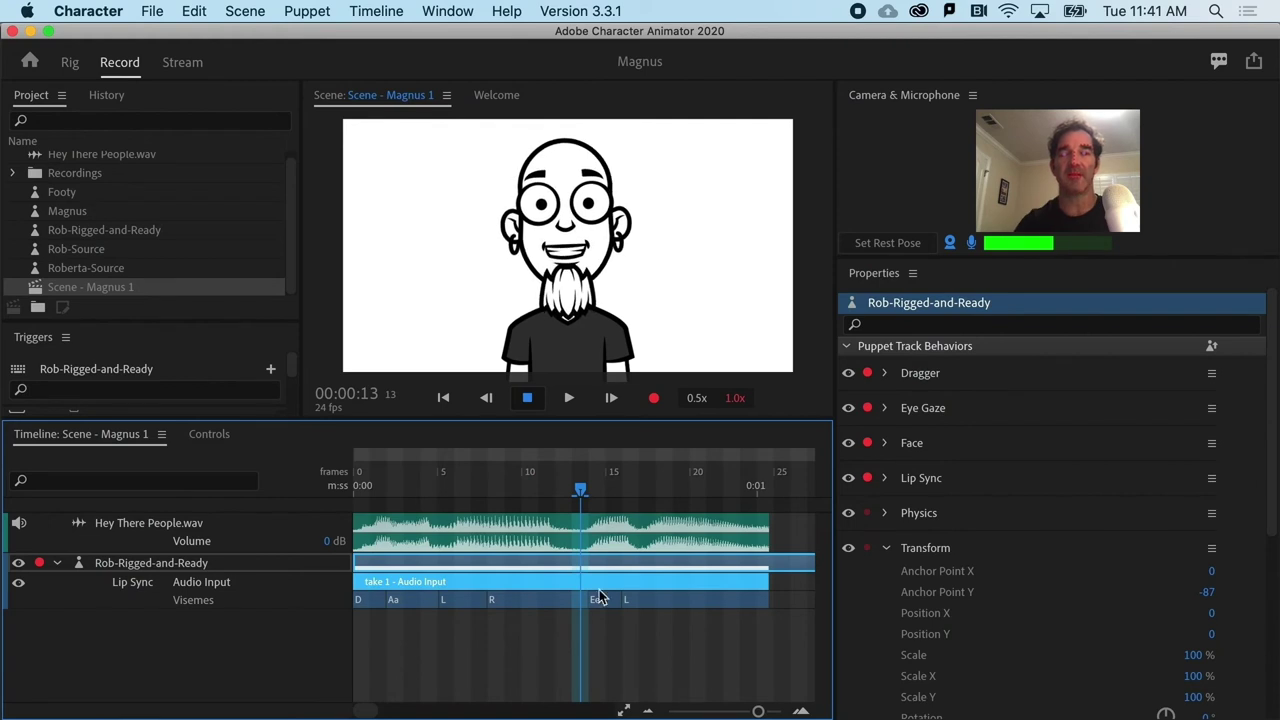
pyautogui.moveTo(622, 599); pyautogui.dragTo(655, 599)
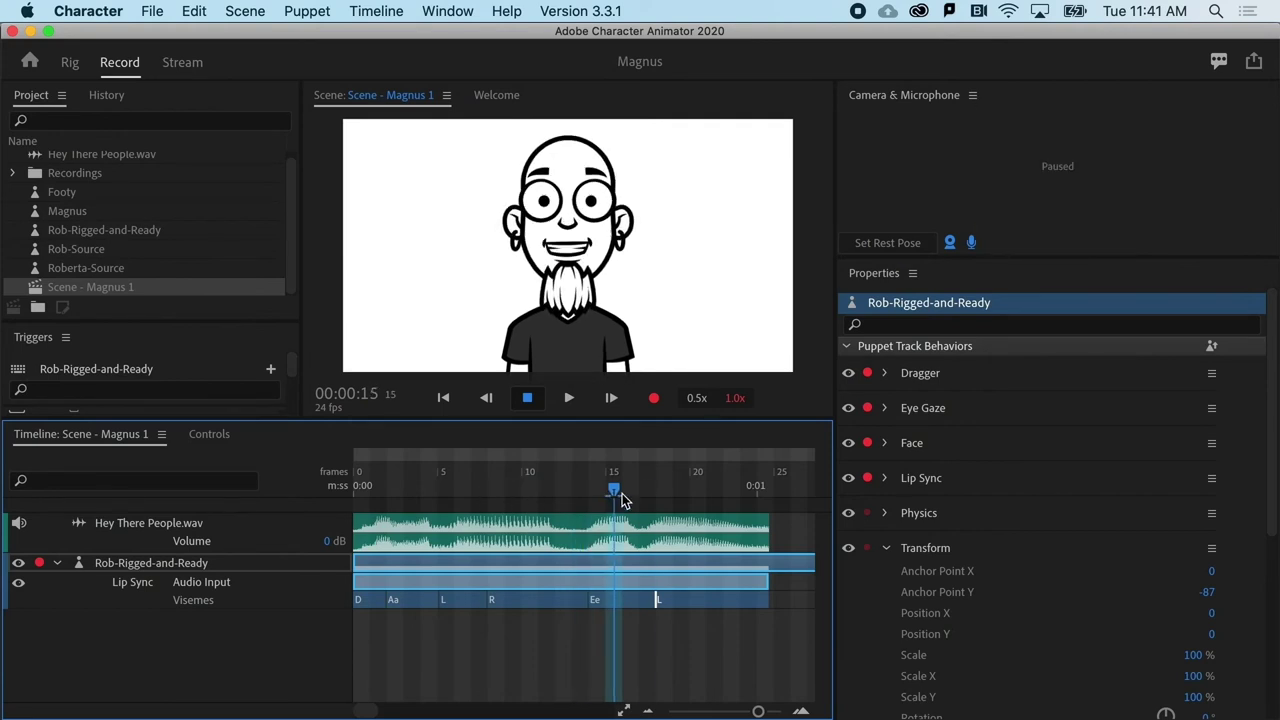
# Insert an M (b, p) viseme at frame 13, with the Ee viseme starting at frame 15
pyautogui.keyDown('alt'); pyautogui.click(583, 596); pyautogui.keyUp('alt')
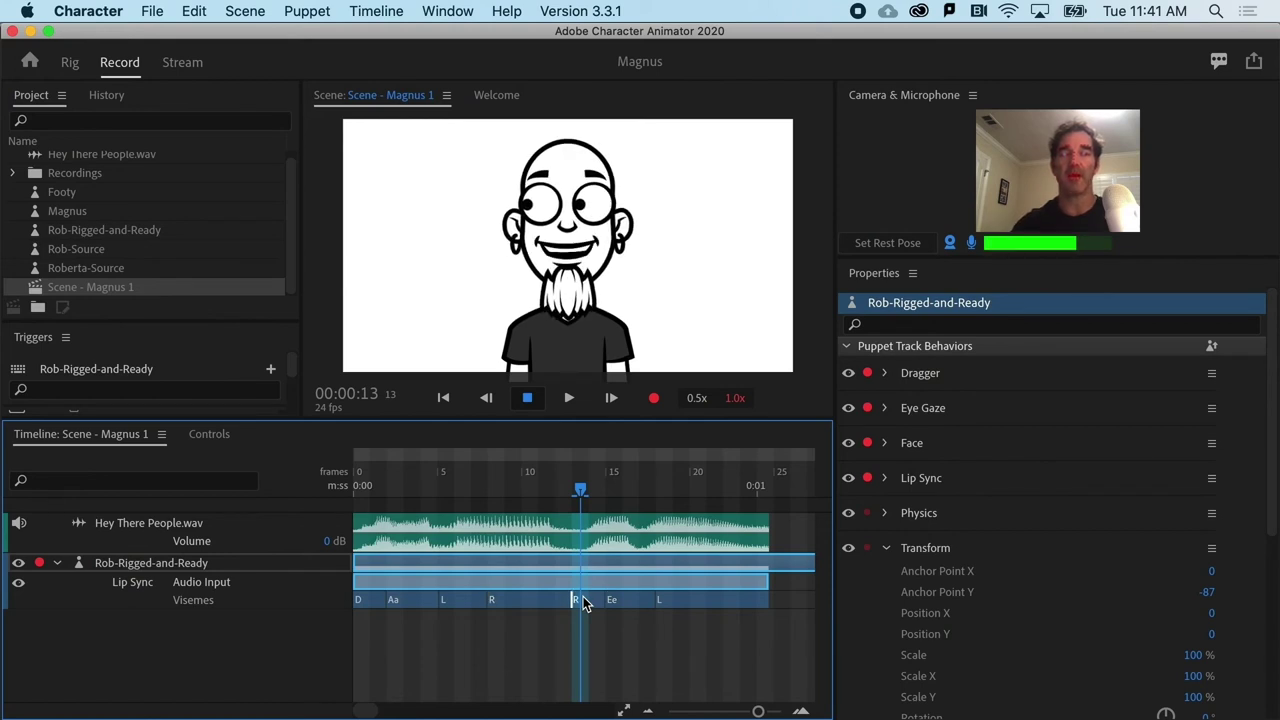
pyautogui.rightClick(583, 598)
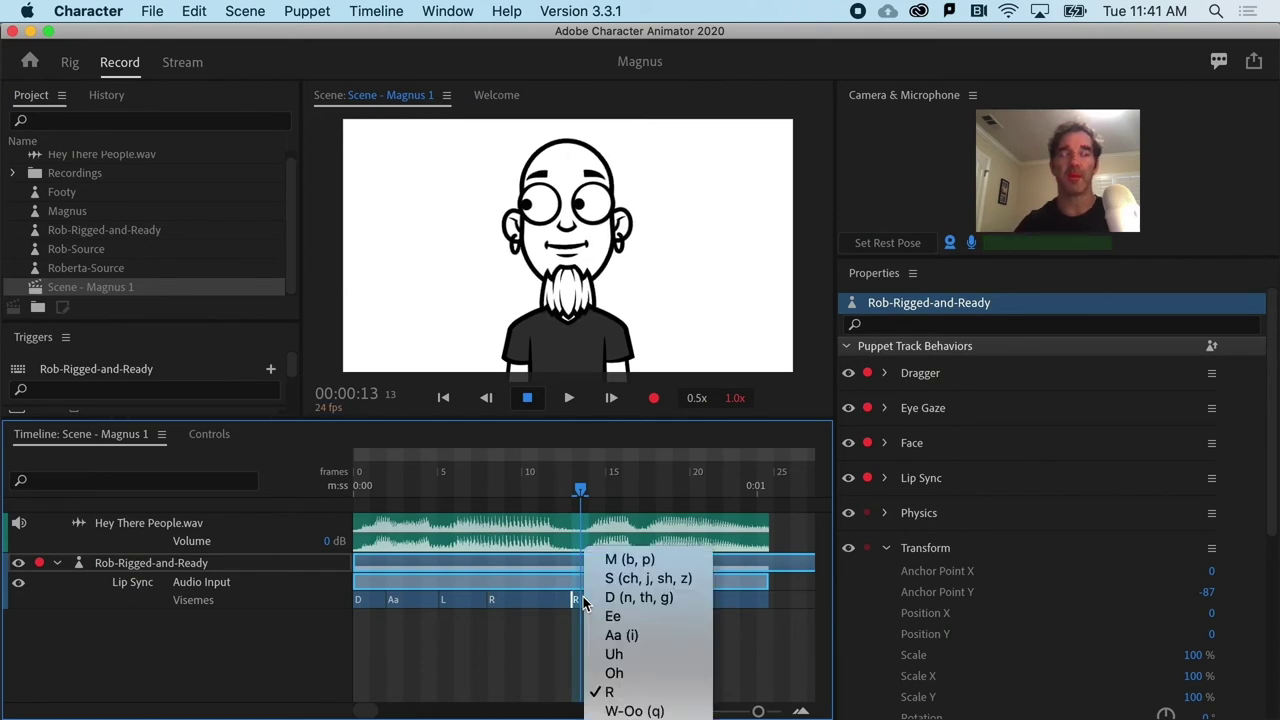
pyautogui.click(647, 562)
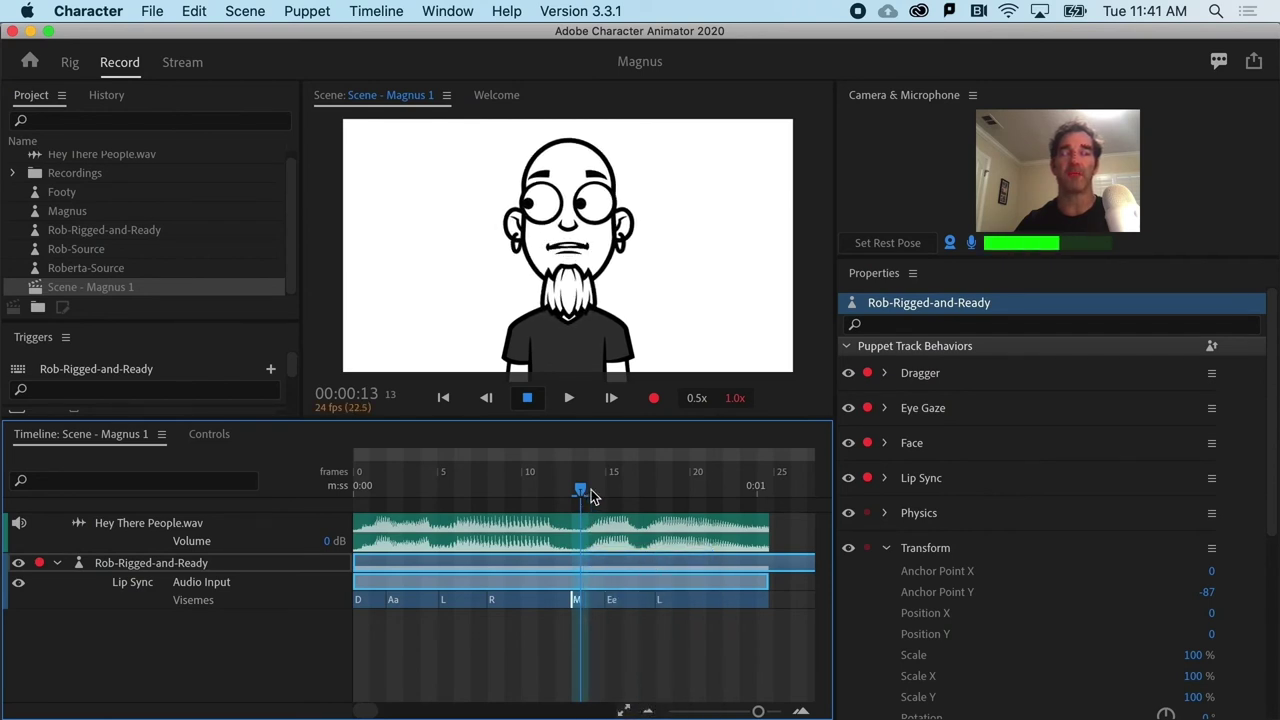
# Replay the edited Hey There People lip sync from the first frame to the end of the clip
pyautogui.moveTo(591, 489); pyautogui.dragTo(324, 499)
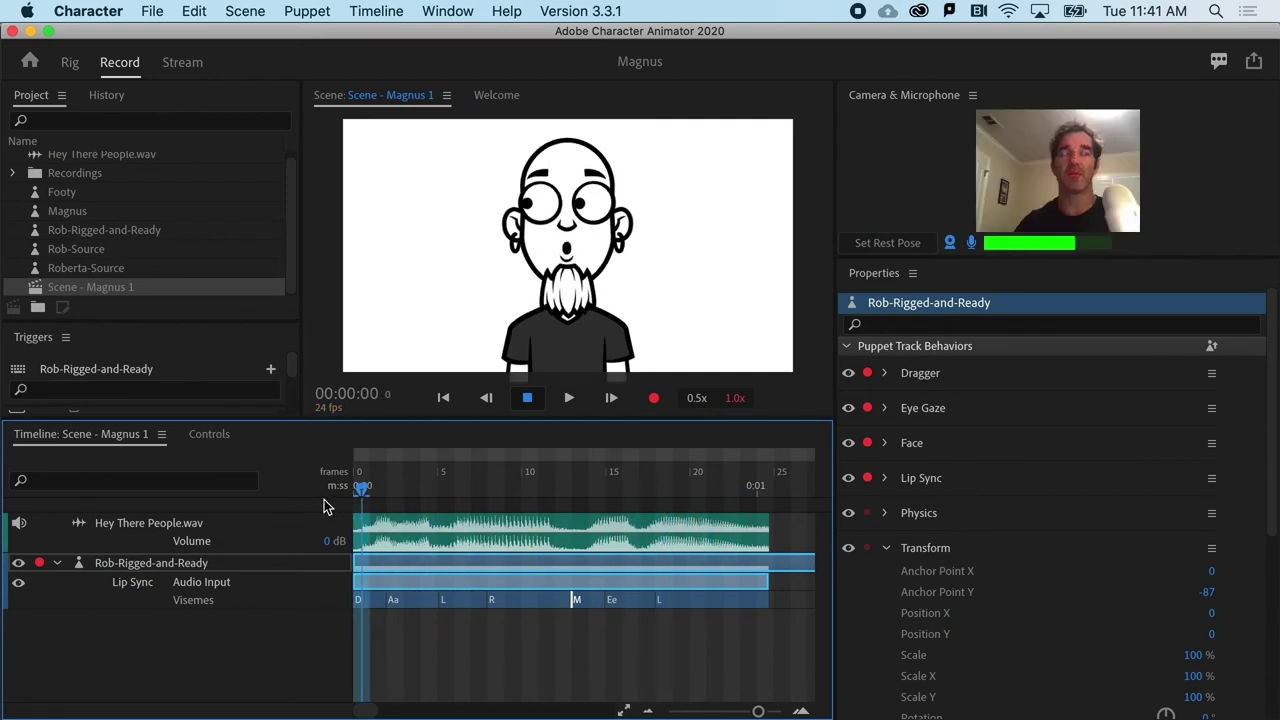
pyautogui.press('space')
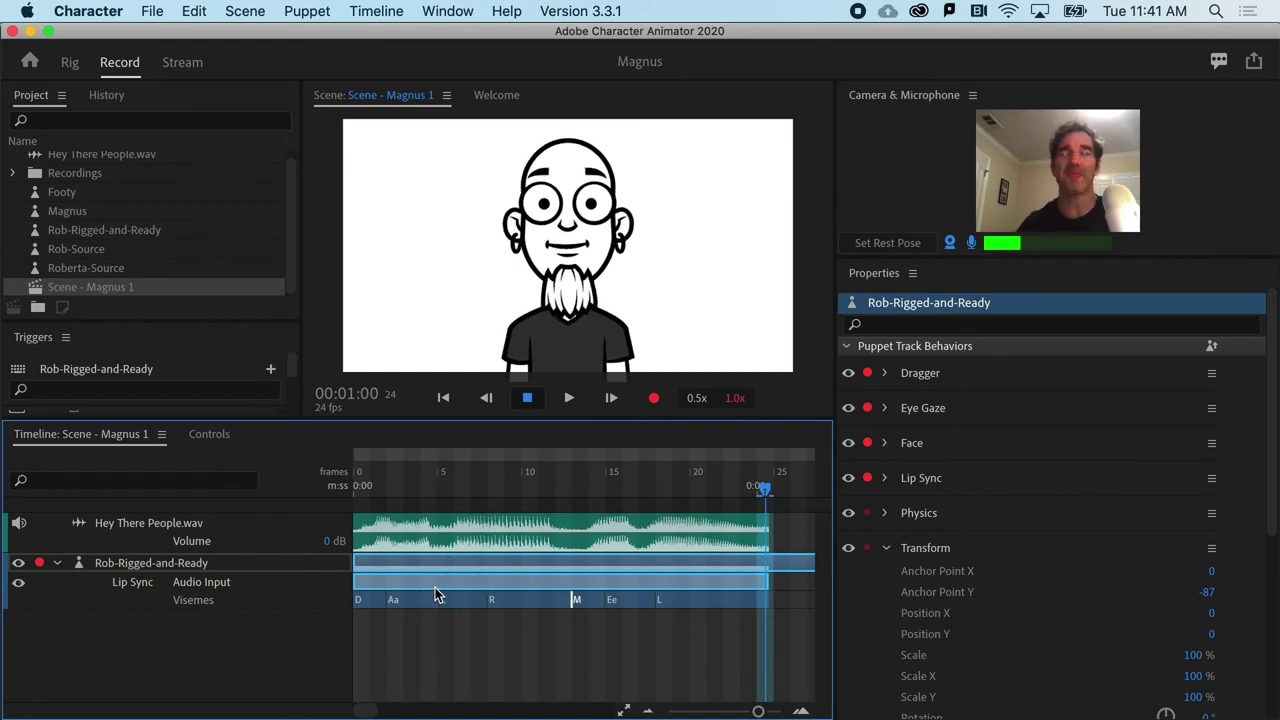
pyautogui.scroll(-3, 440, 595)
pyautogui.scroll(-1, 440, 592)
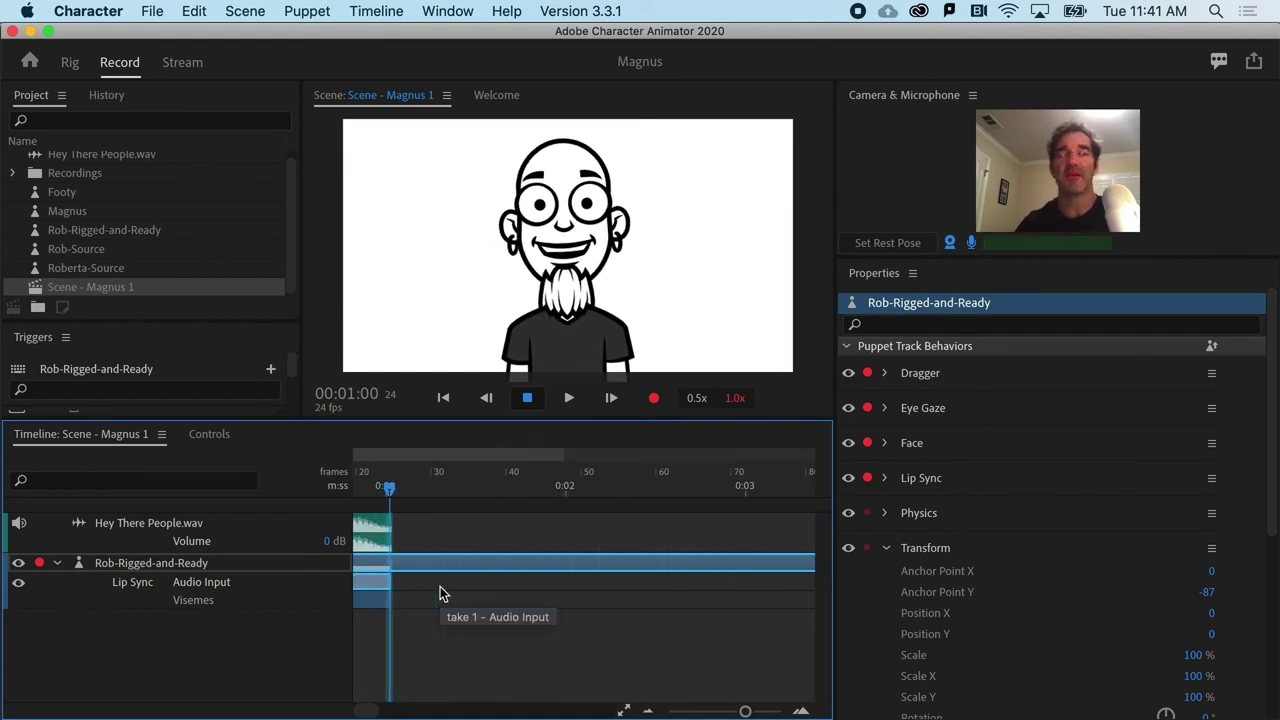
pyautogui.scroll(3, 440, 592)
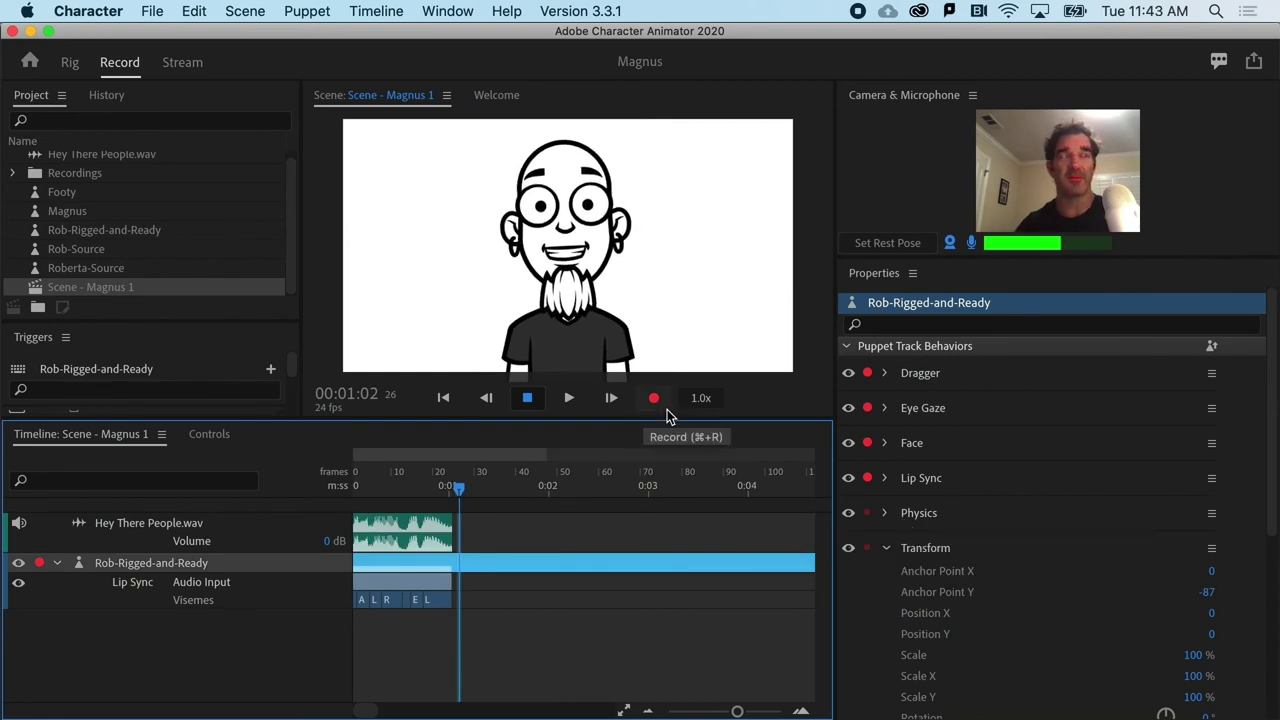
# Disarm the puppet's Eye Gaze, Dragger and Face behaviors for recording, keeping Lip Sync armed
pyautogui.click(867, 408)
pyautogui.click(867, 373)
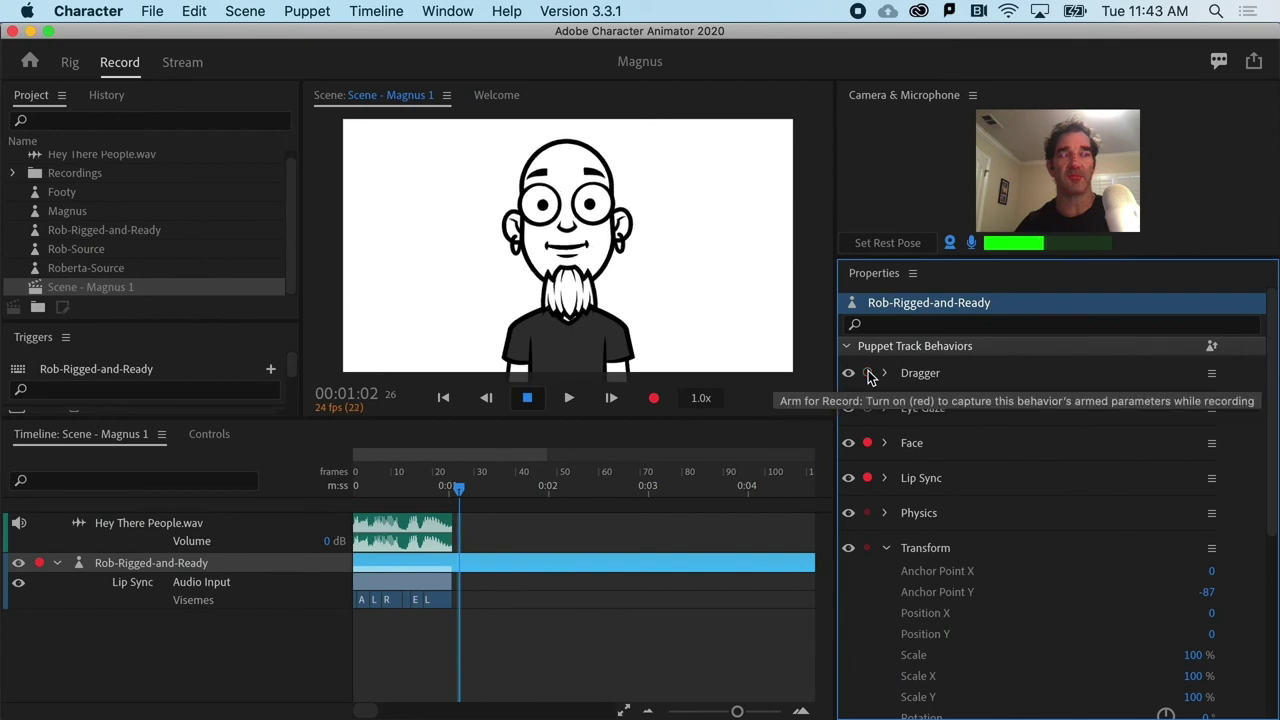
pyautogui.click(867, 443)
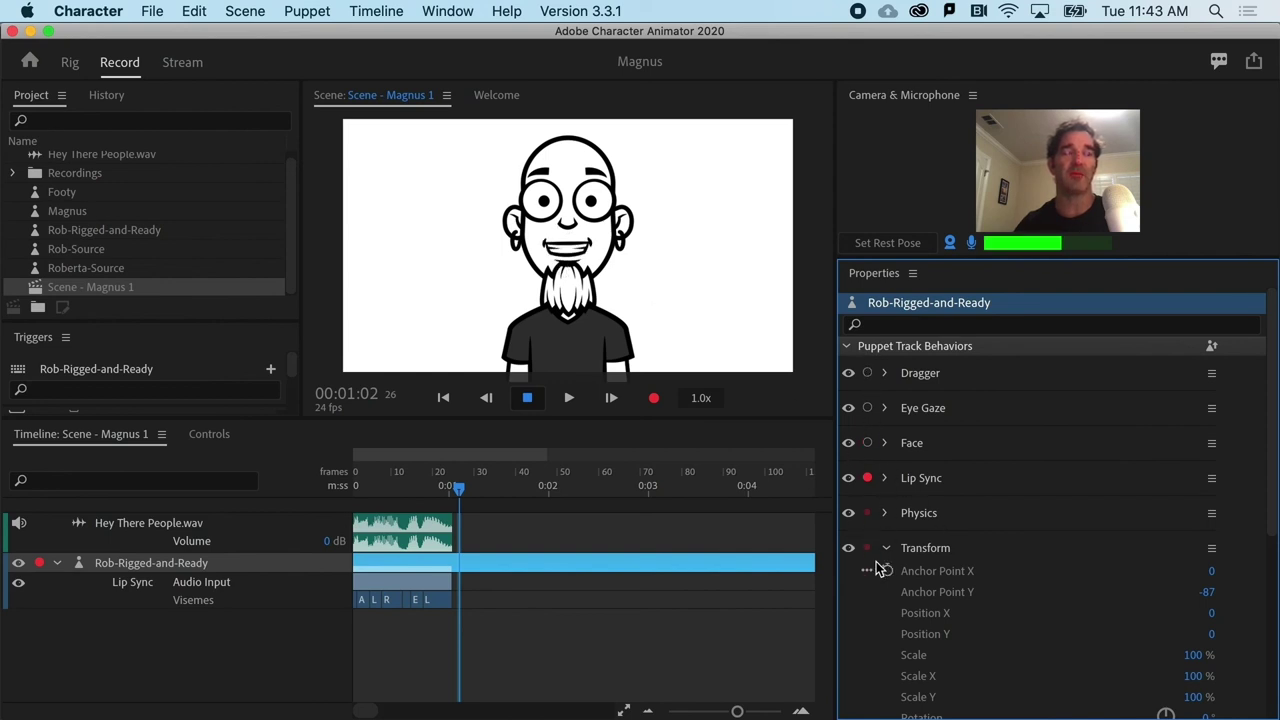
pyautogui.scroll(-5, 950, 600)
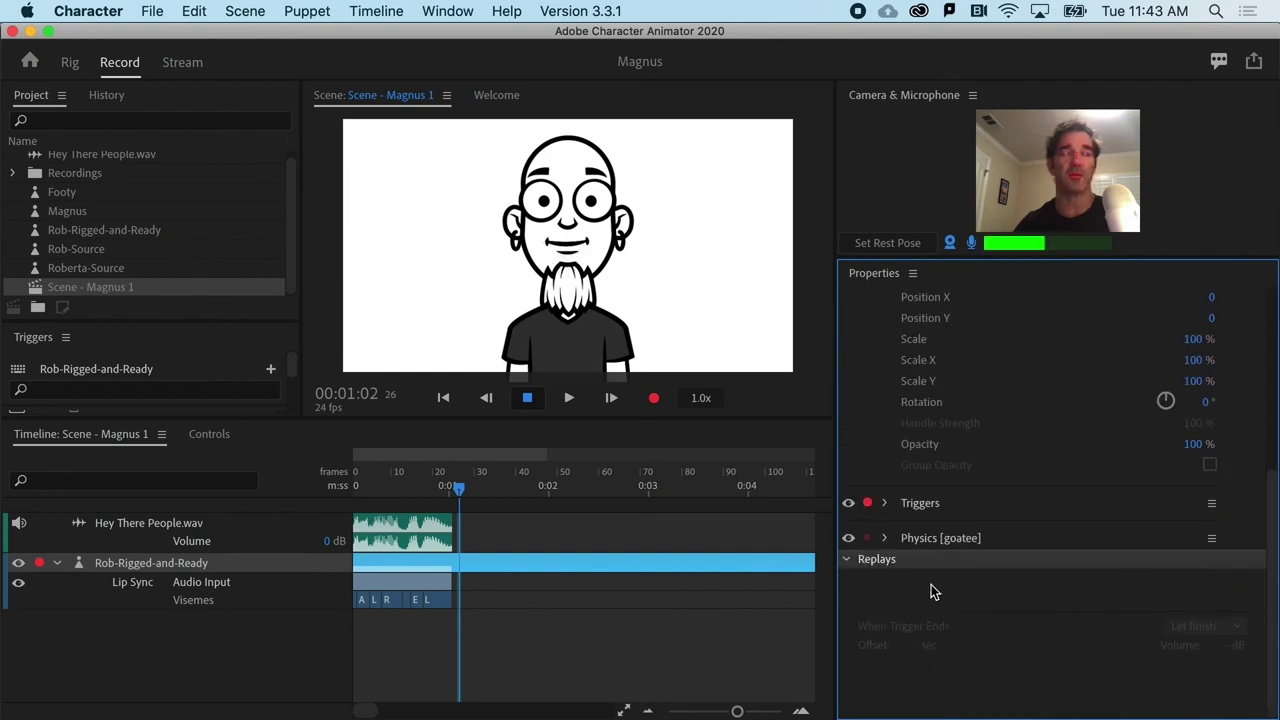
pyautogui.scroll(5, 852, 485)
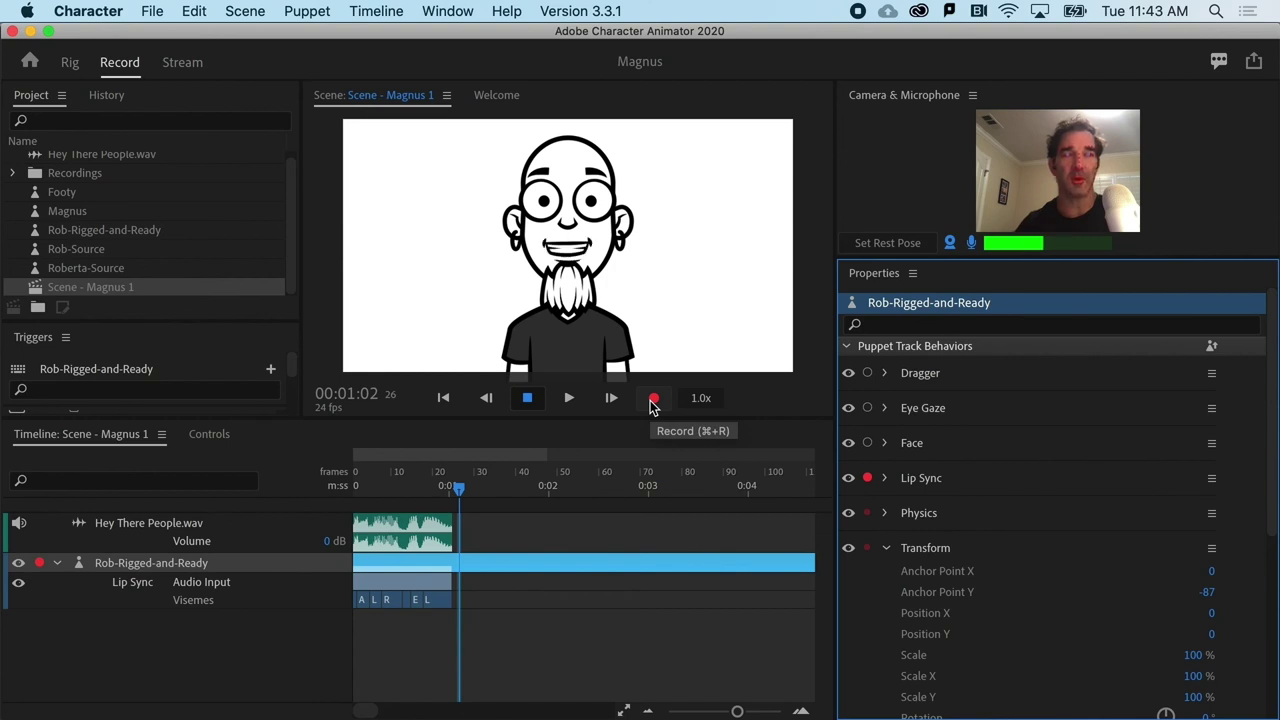
# Record a live lip sync take with microphone audio from frame 26 to about frame 92, and play it back
pyautogui.click(652, 402)
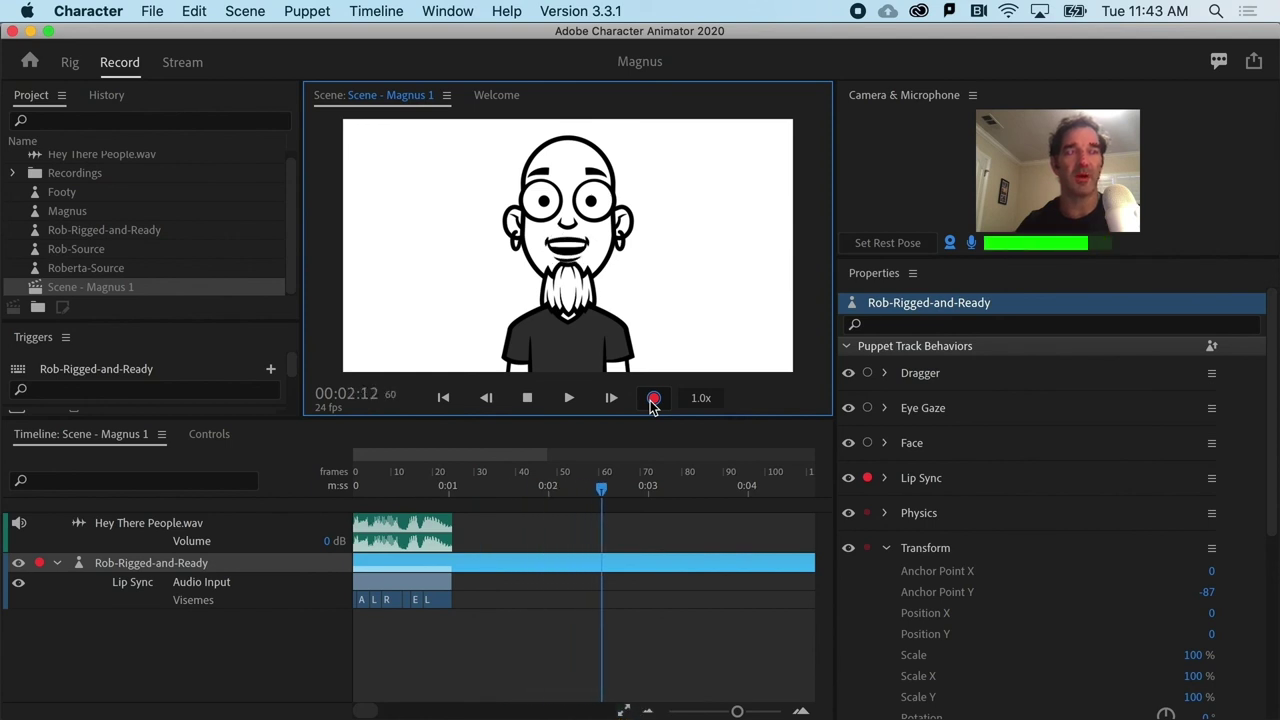
pyautogui.click(652, 400)
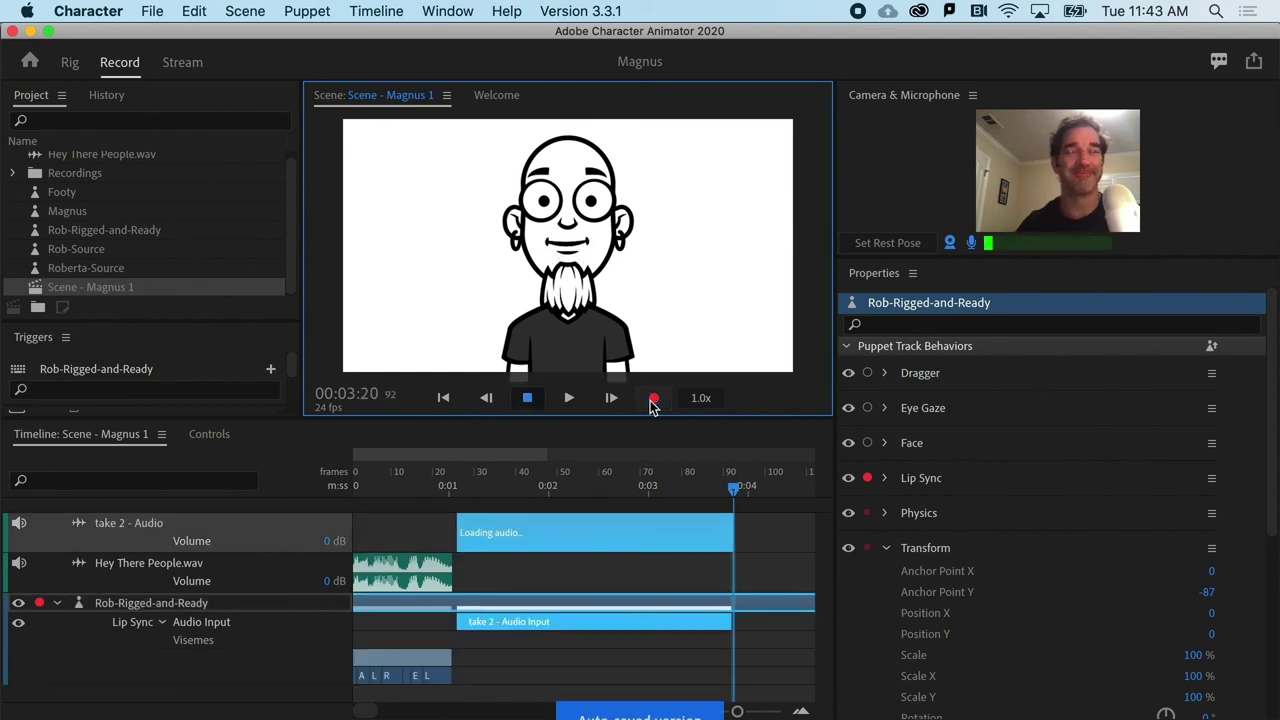
pyautogui.click(467, 480)
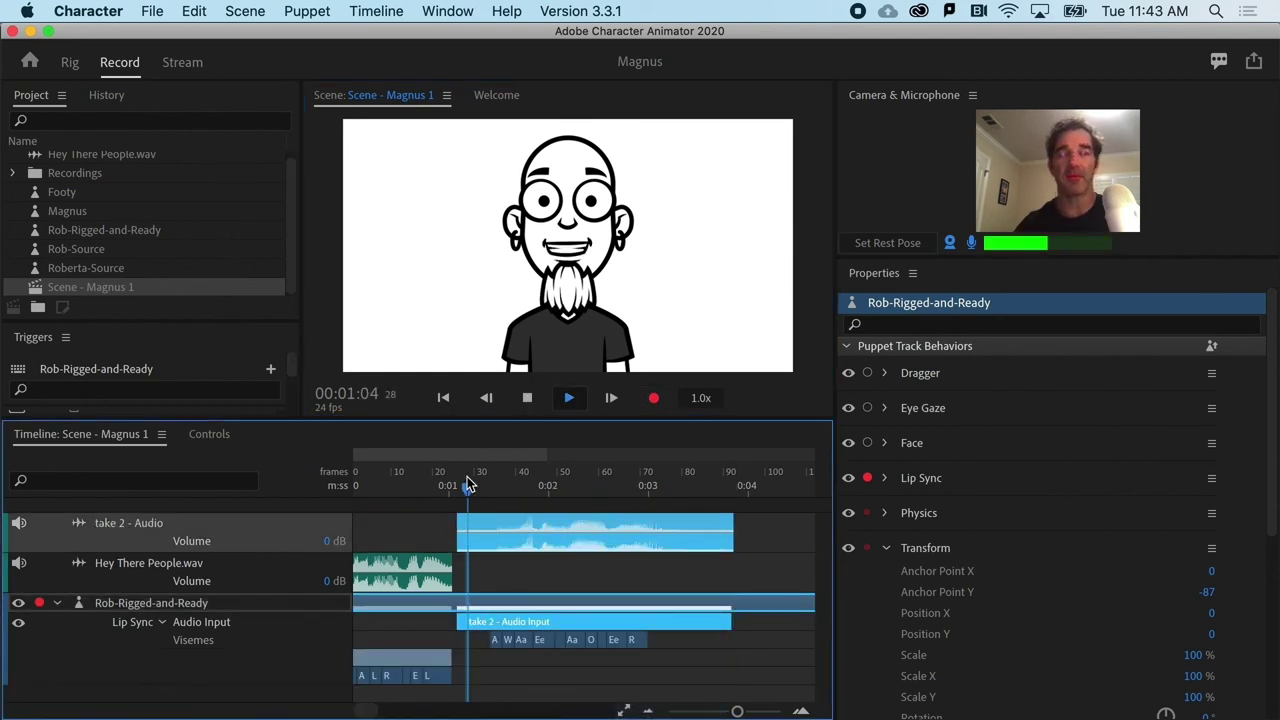
pyautogui.press('space')
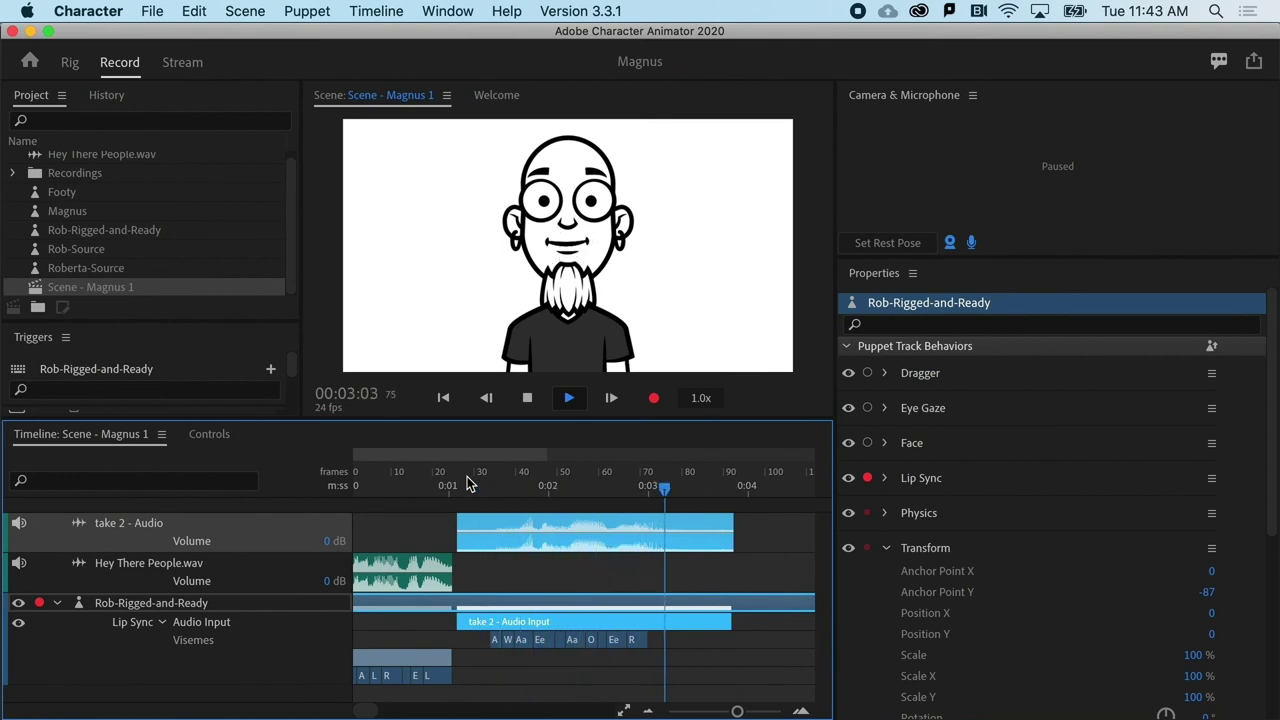
pyautogui.press('space')
# Change the first viseme of take 2, the Aa at frame 34, to R
pyautogui.scroll(3, 483, 658)
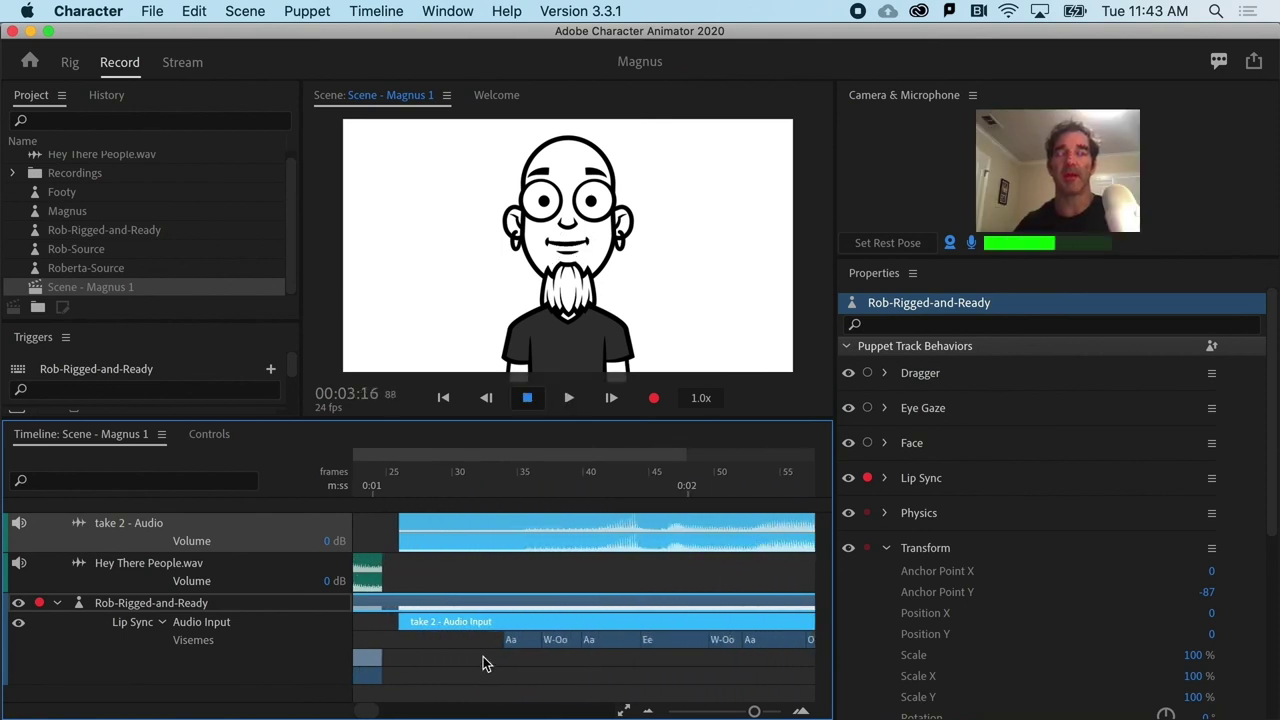
pyautogui.scroll(2, 490, 660)
pyautogui.click(530, 641)
pyautogui.rightClick(530, 641)
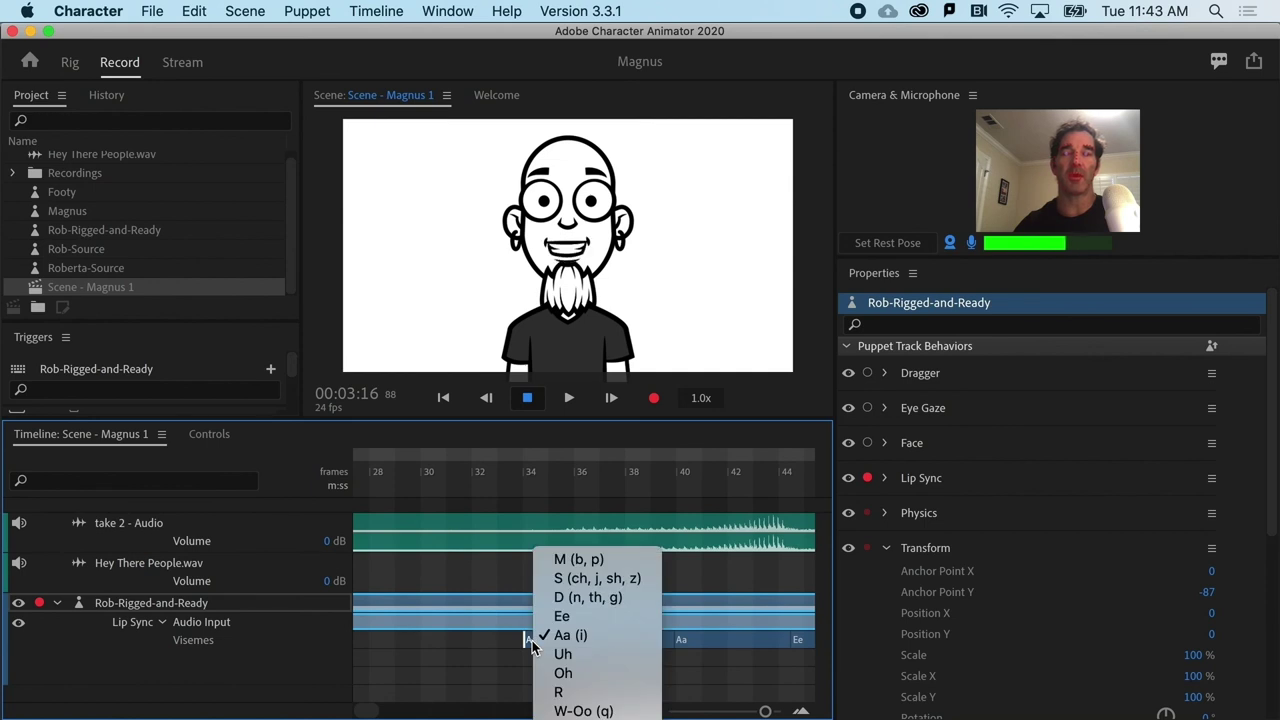
pyautogui.click(560, 692)
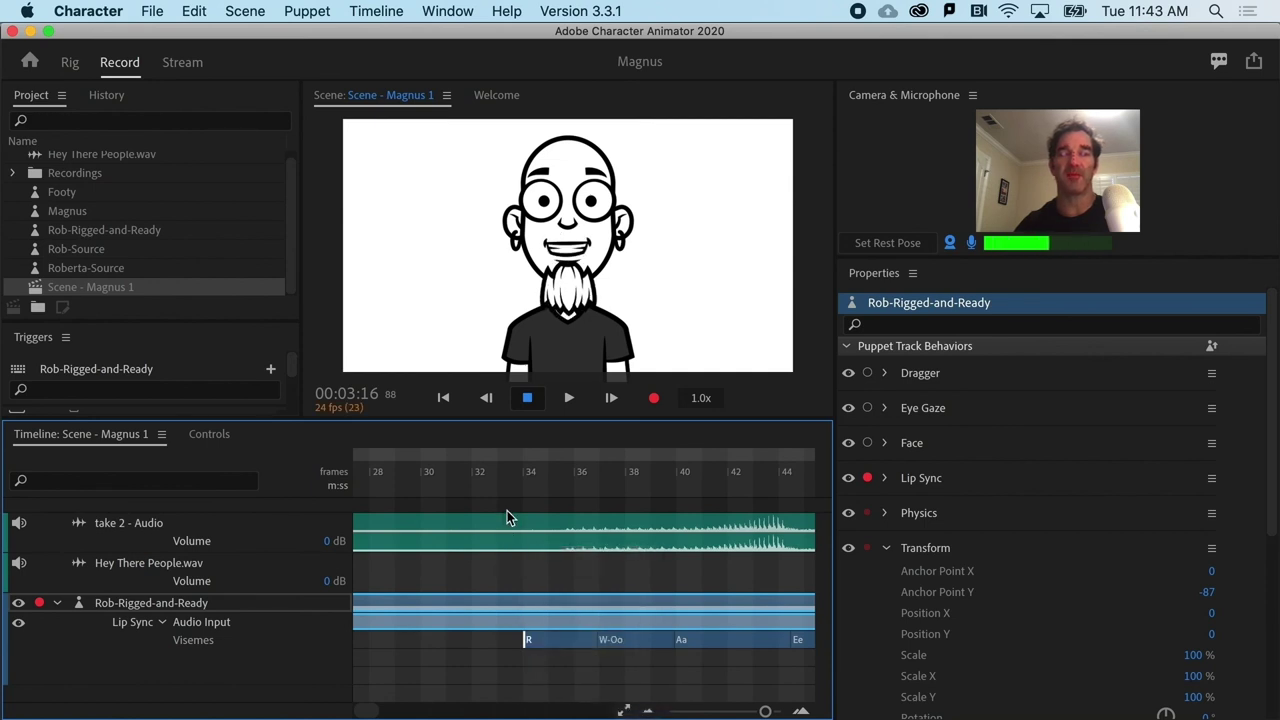
# Play take 2 from frame 35, set the playhead to frame 40, and remove the W-Oo viseme between R and Aa
pyautogui.scroll(-5, 507, 510)
pyautogui.click(528, 492)
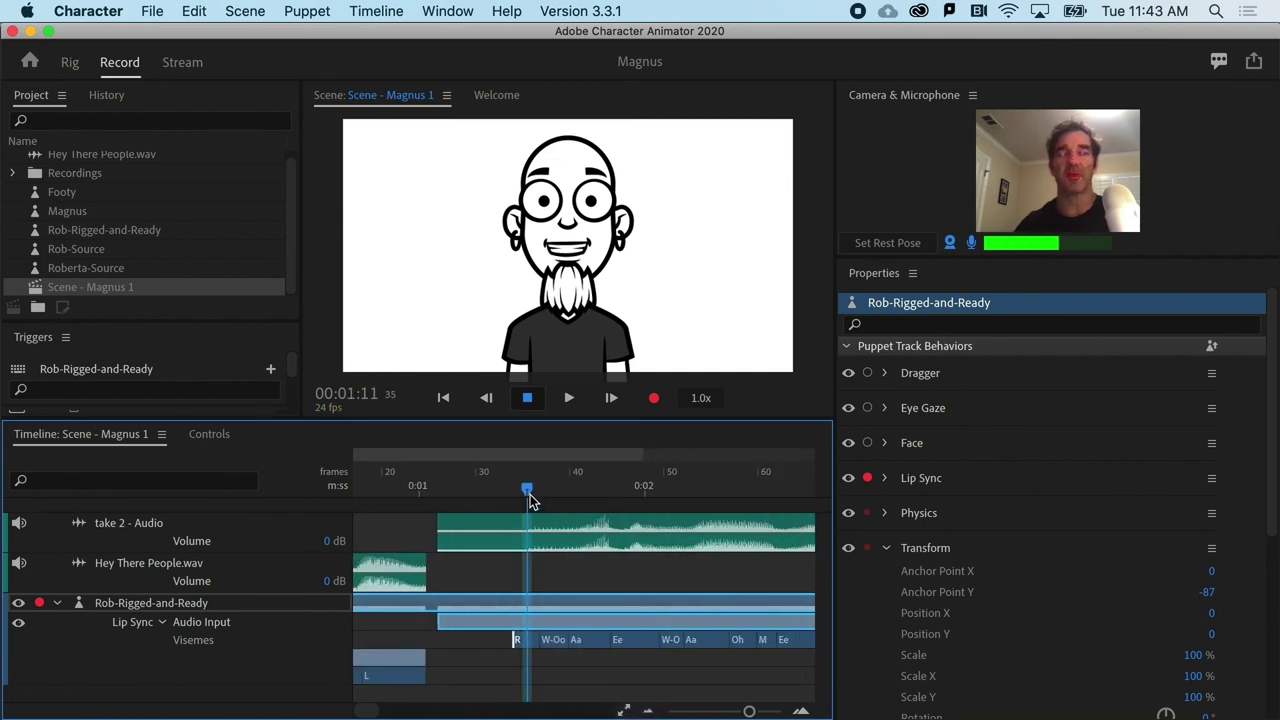
pyautogui.press('space')
pyautogui.press('space')
pyautogui.moveTo(566, 492); pyautogui.dragTo(576, 495)
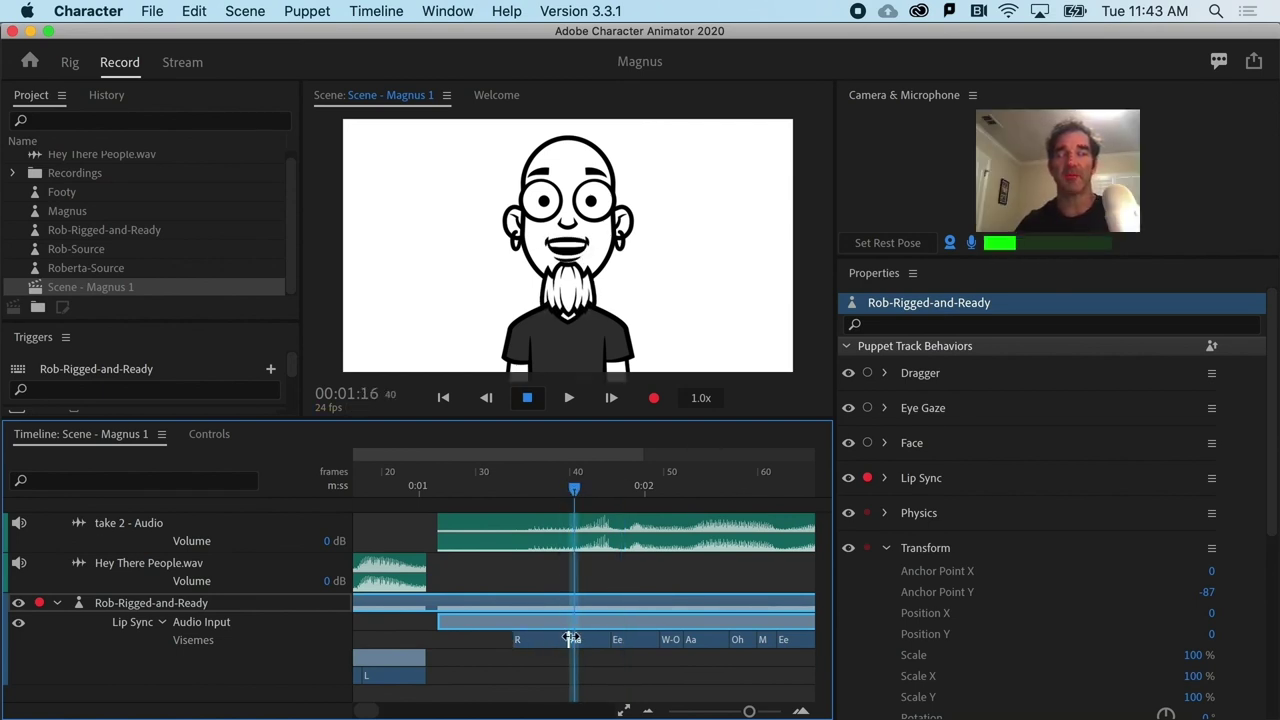
pyautogui.rightClick(588, 640)
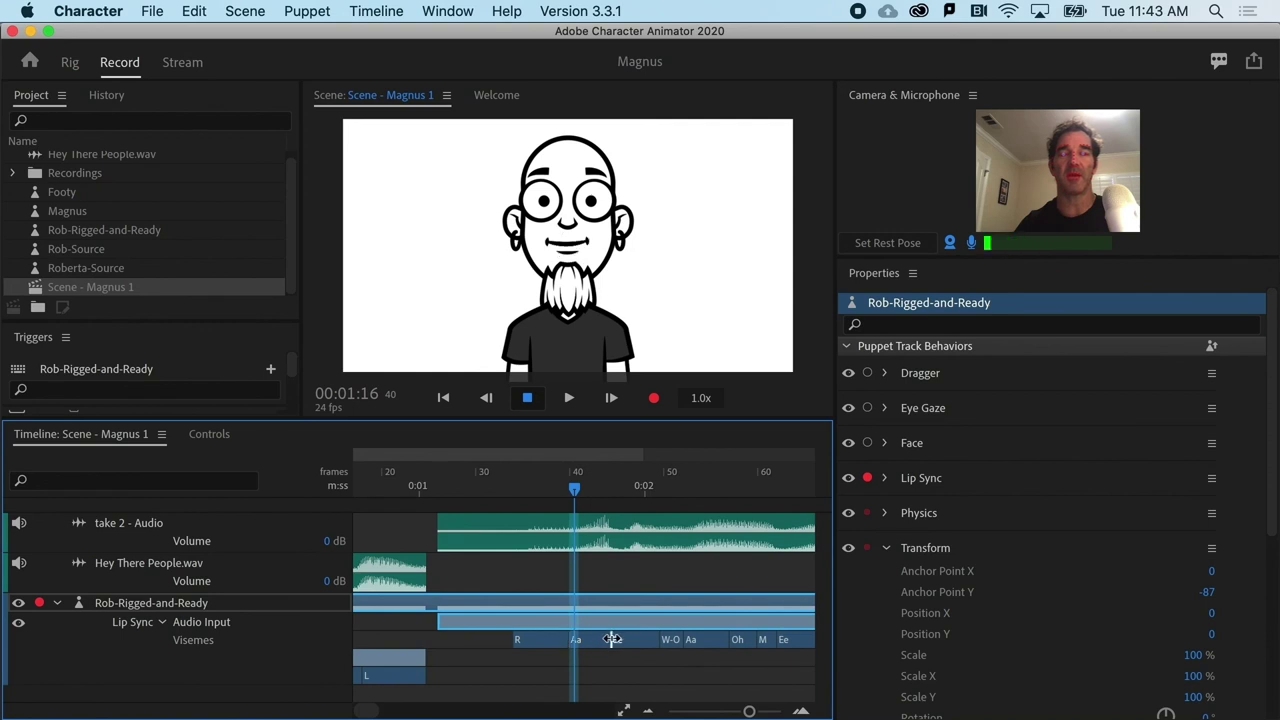
# Retime take 2's opening R and Aa visemes to start at about frames 37 and 41, and change the following Ee to D
pyautogui.moveTo(570, 645)
pyautogui.mouseDown()
pyautogui.moveTo(587, 635)
pyautogui.moveTo(546, 637)
pyautogui.mouseUp()
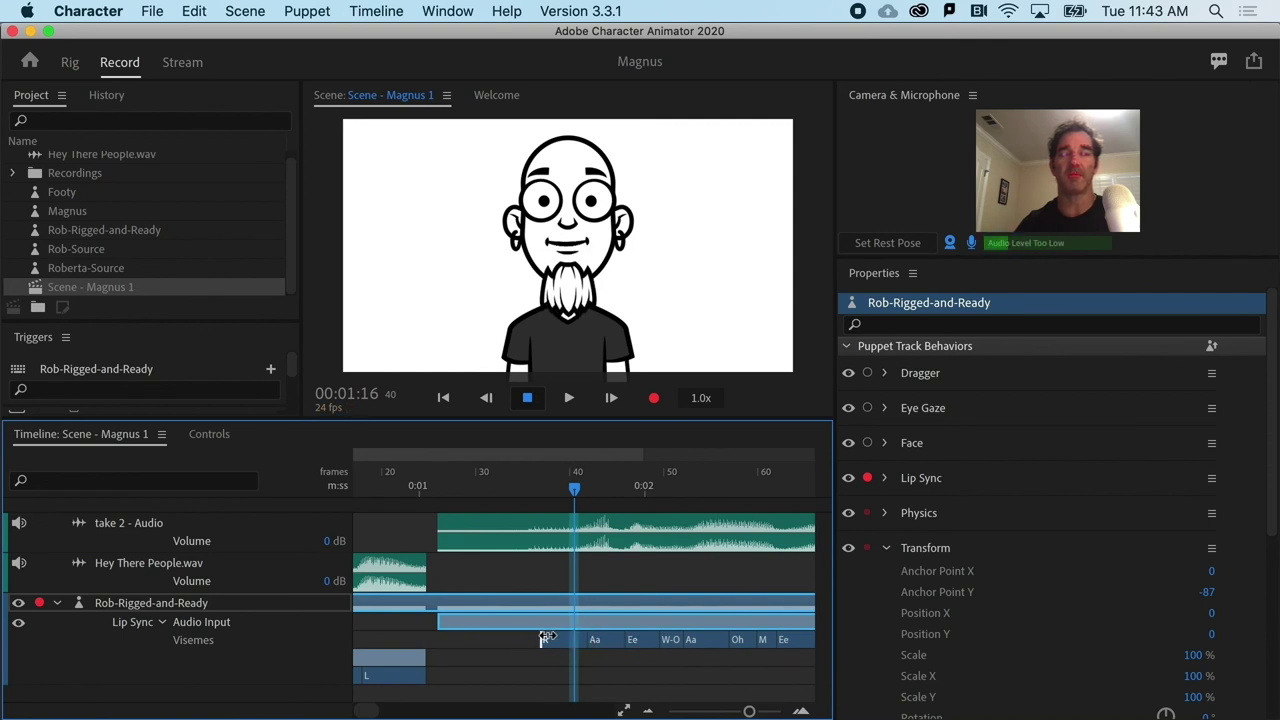
pyautogui.rightClick(635, 639)
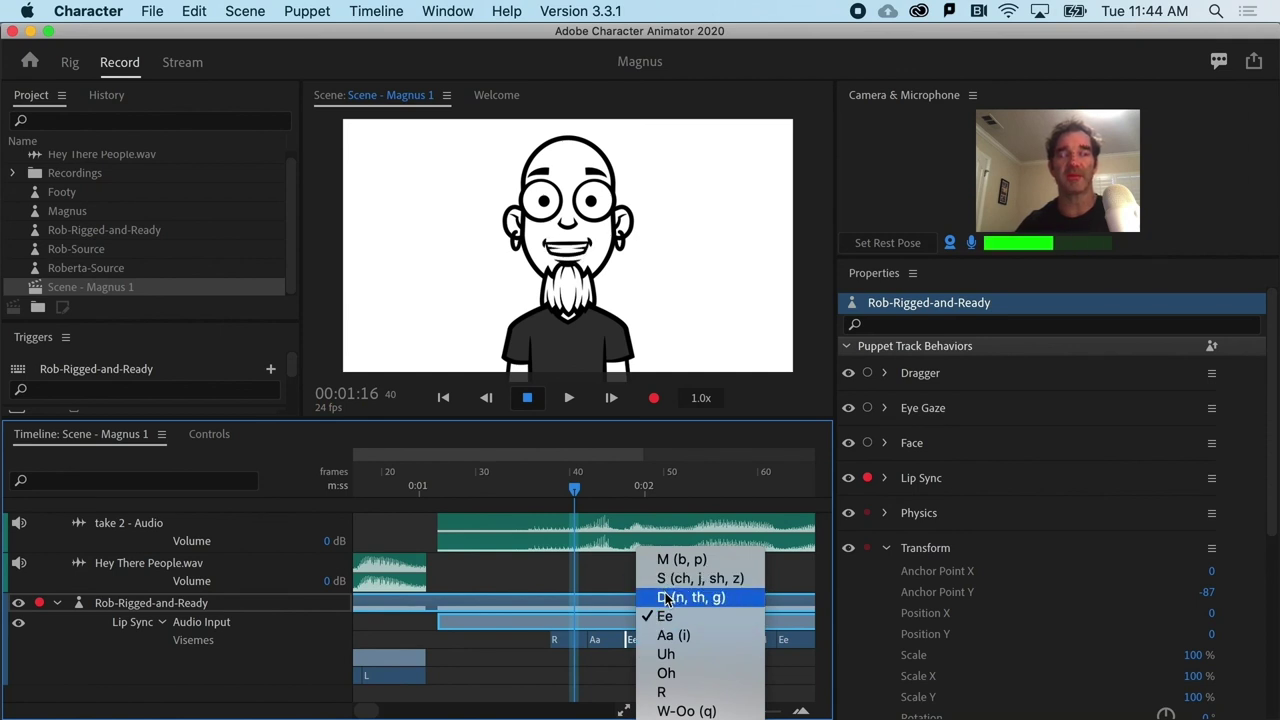
pyautogui.click(690, 597)
# Play take 2 from just before its first R viseme, stop past its last viseme, and play the scene from frame 0
pyautogui.moveTo(530, 489); pyautogui.dragTo(540, 492)
pyautogui.press('space')
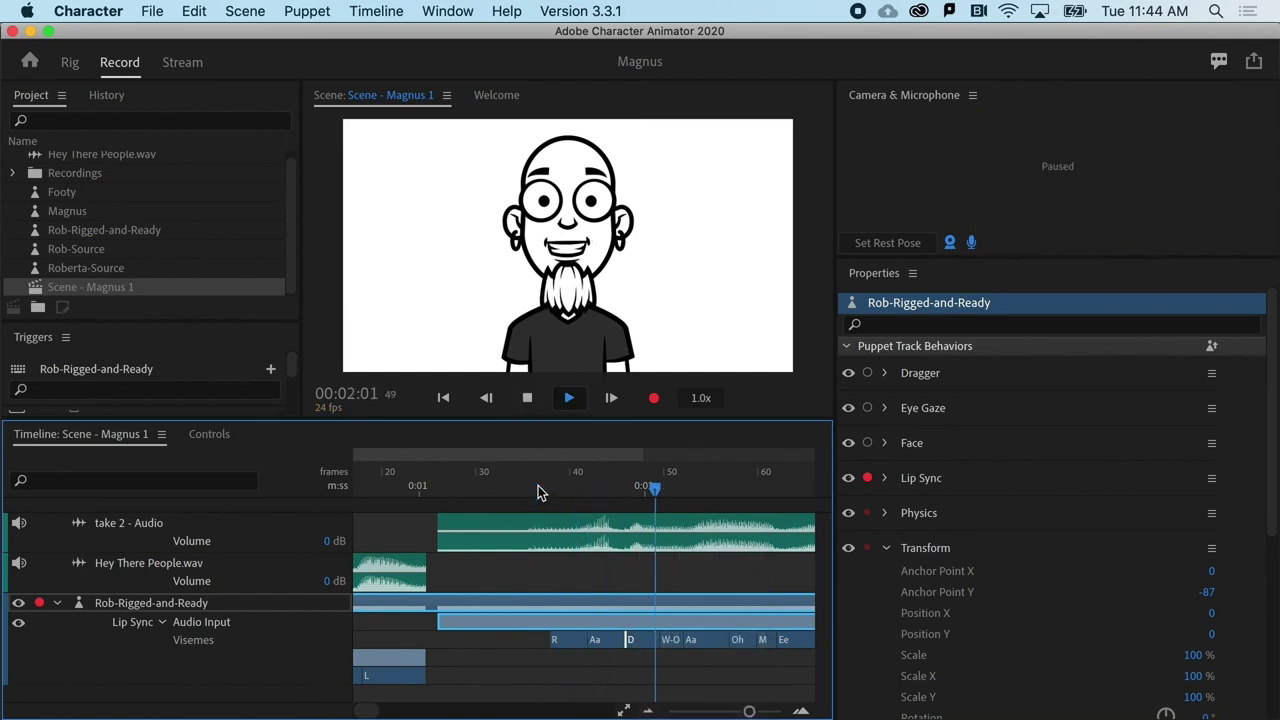
pyautogui.press('-')
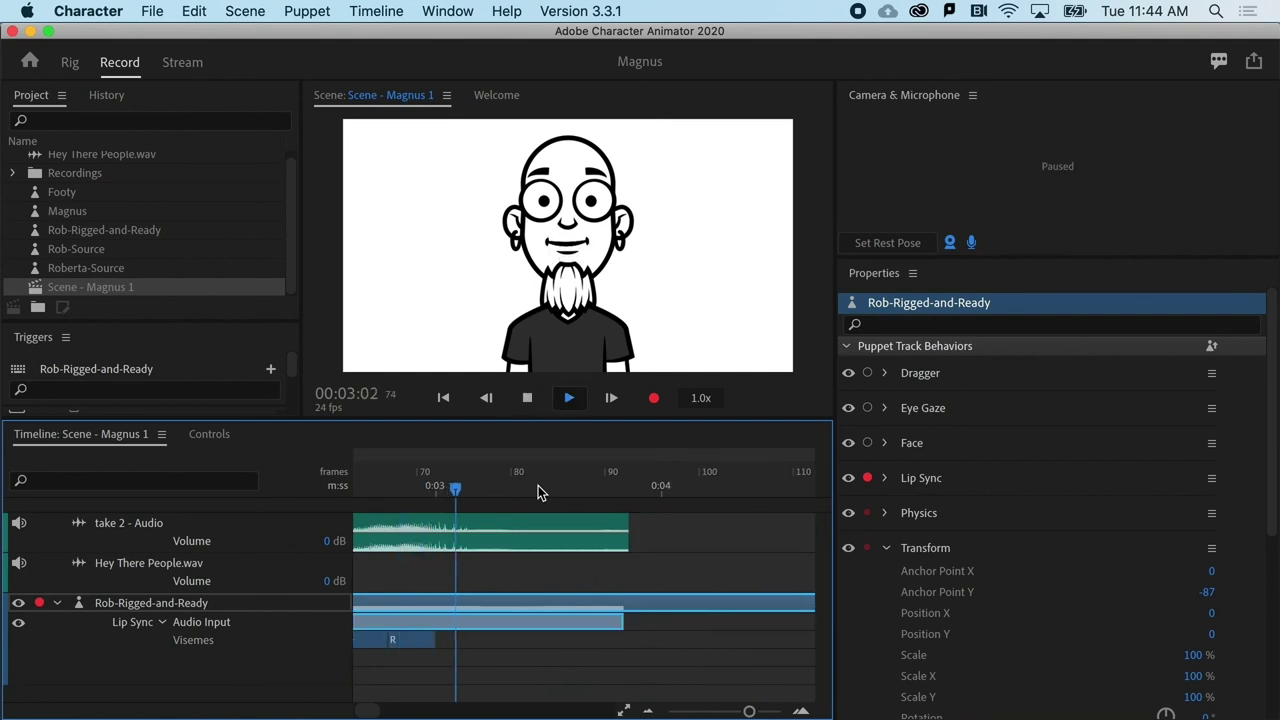
pyautogui.press('space')
pyautogui.press('-')
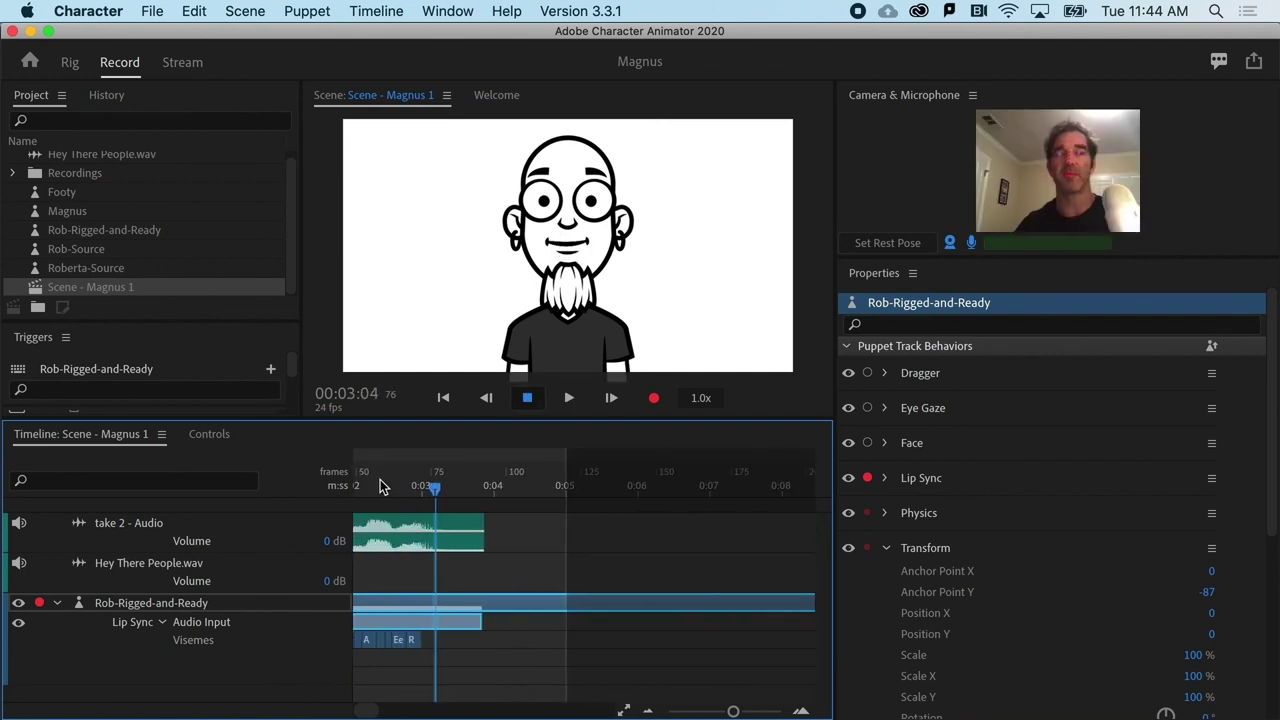
pyautogui.press('space')
pyautogui.press('Home')
pyautogui.press('space')
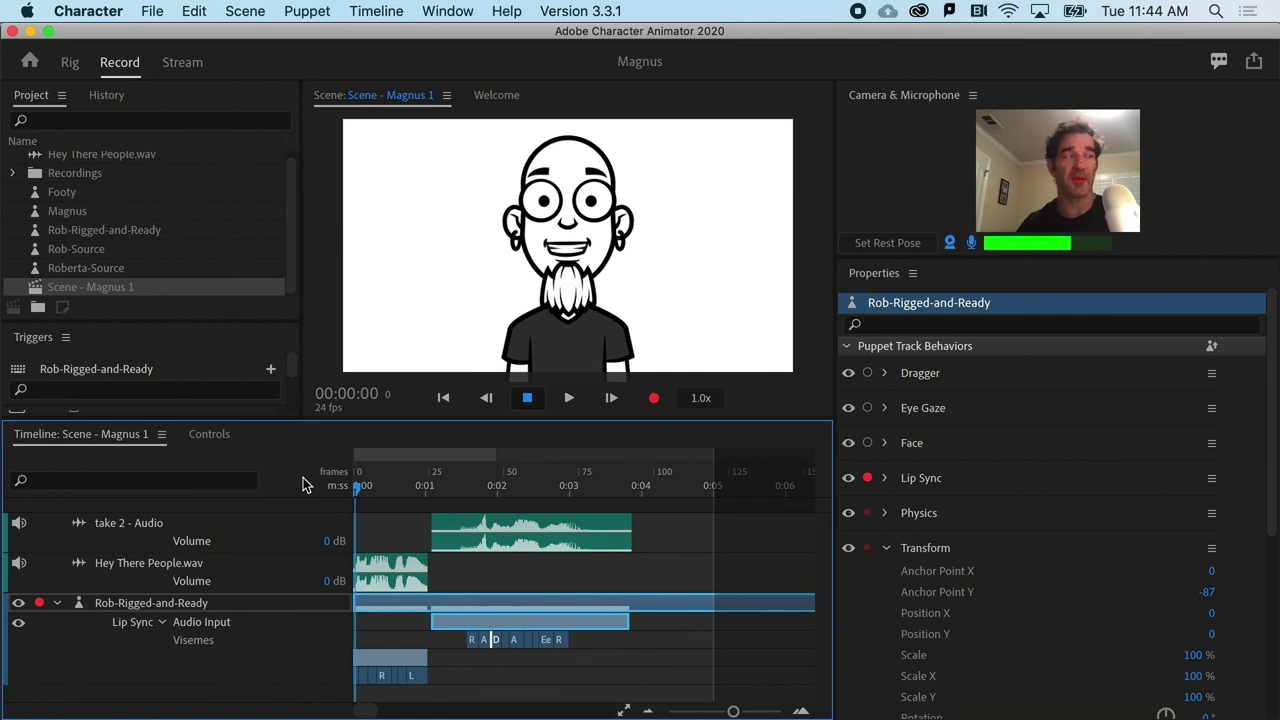